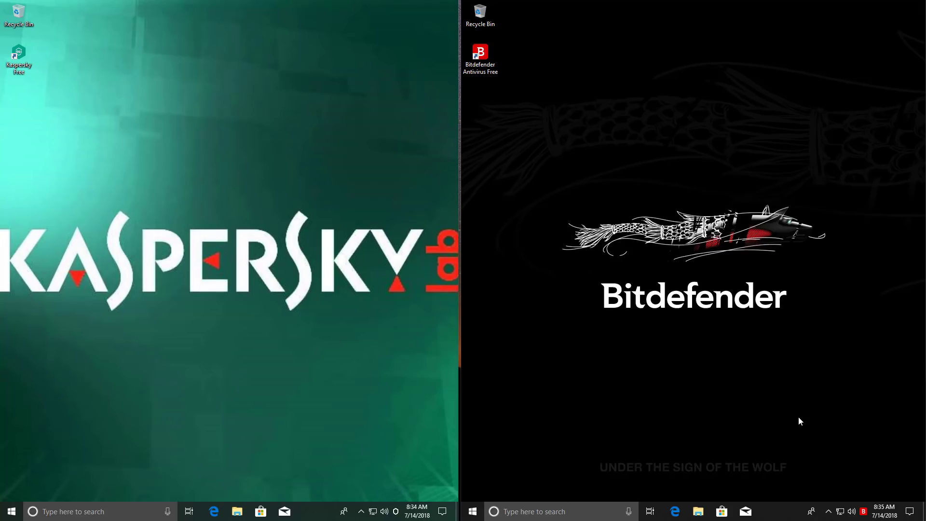
- Open the Bitdefender Antivirus Free dashboard from its tray icon, beside Kaspersky Free
left_click(863, 511)
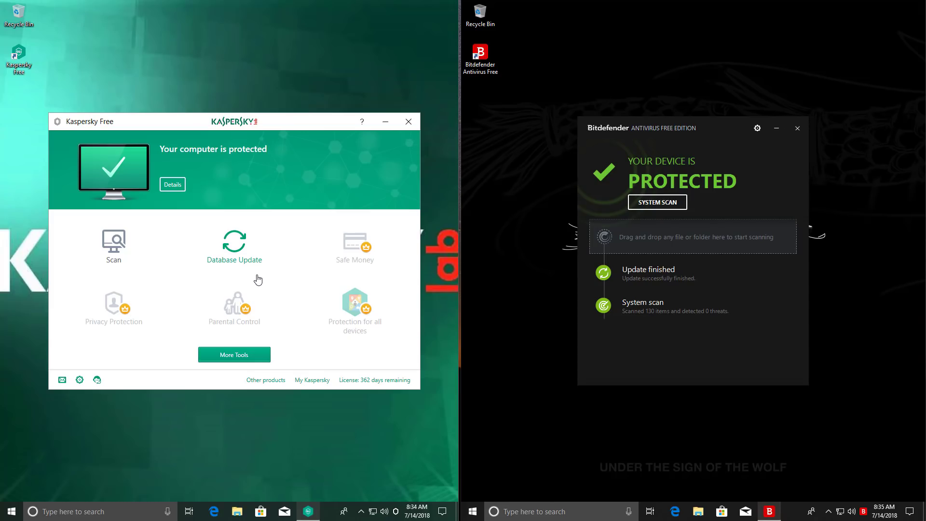
left_click(756, 130)
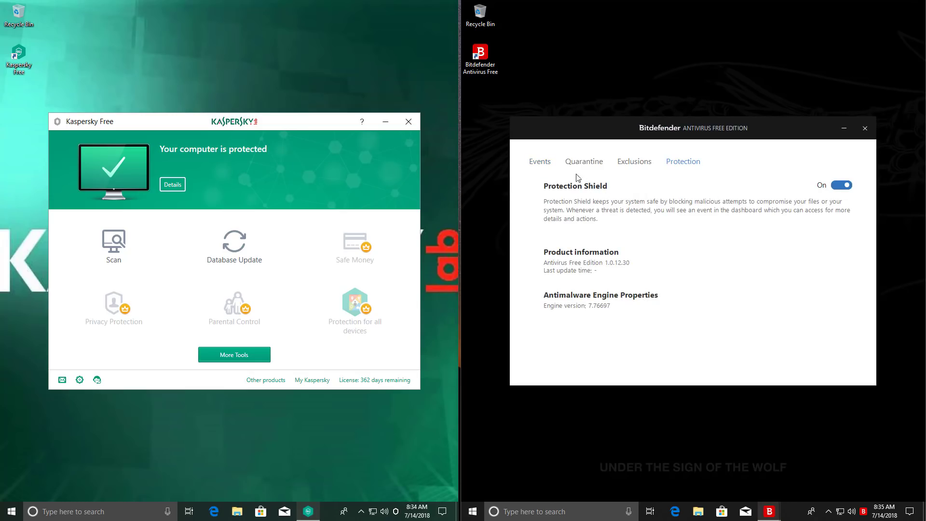
left_click(539, 162)
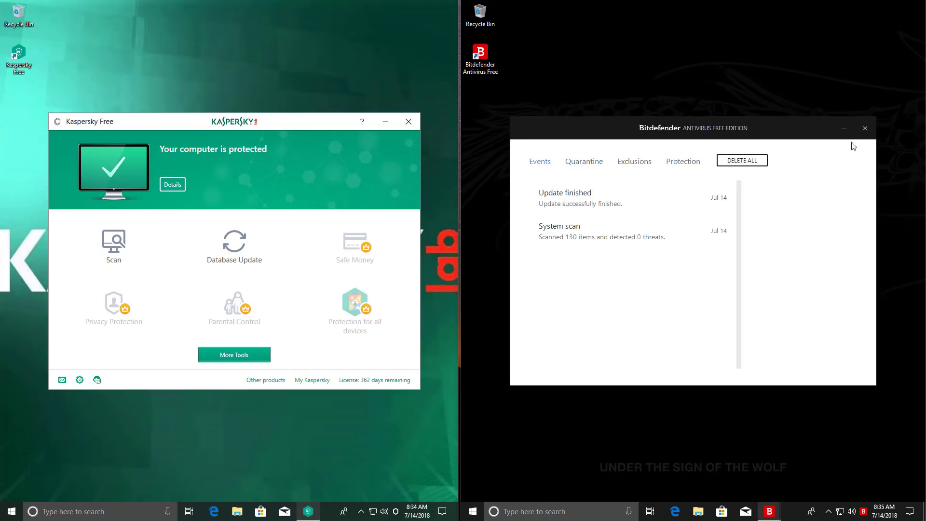
left_click(864, 128)
left_click(202, 252)
- Run the Kaspersky database update, then review the protection components and File Anti-Virus settings
left_click(124, 210)
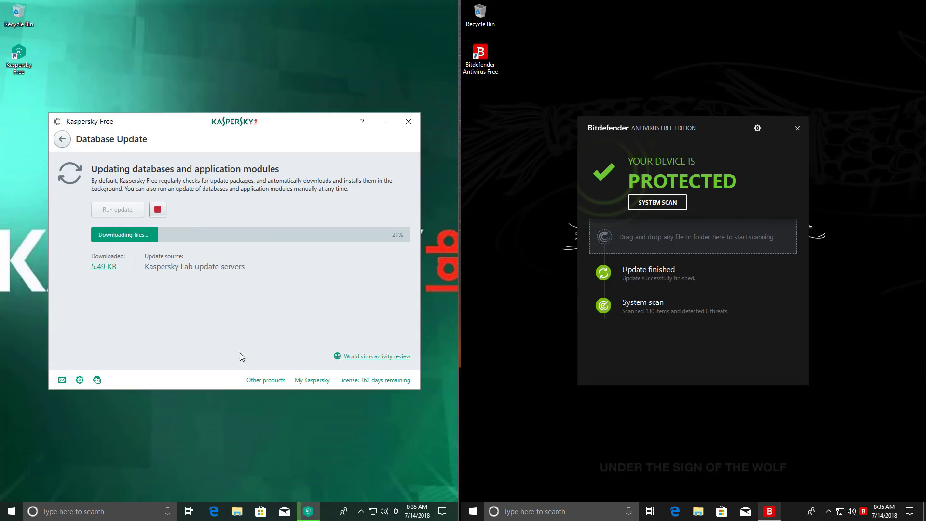
left_click(80, 380)
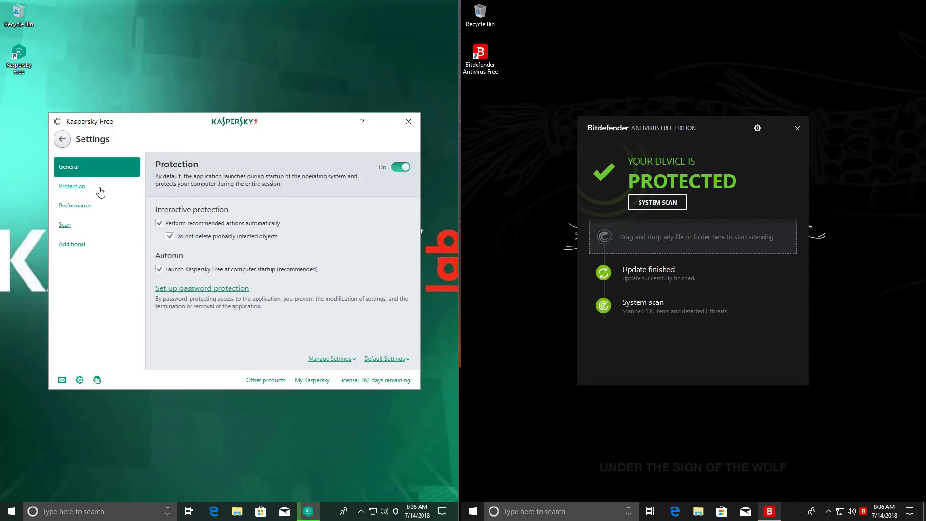
left_click(98, 187)
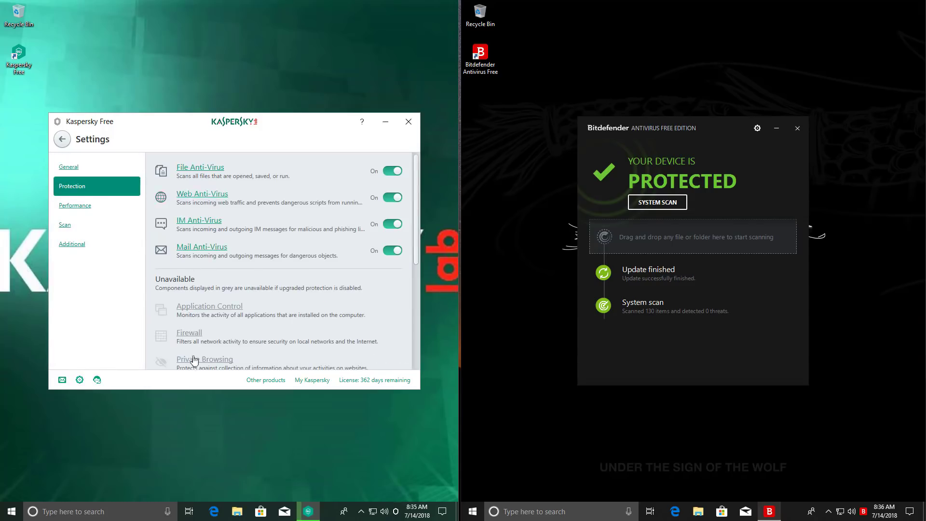
scroll(194, 337, "down", 1)
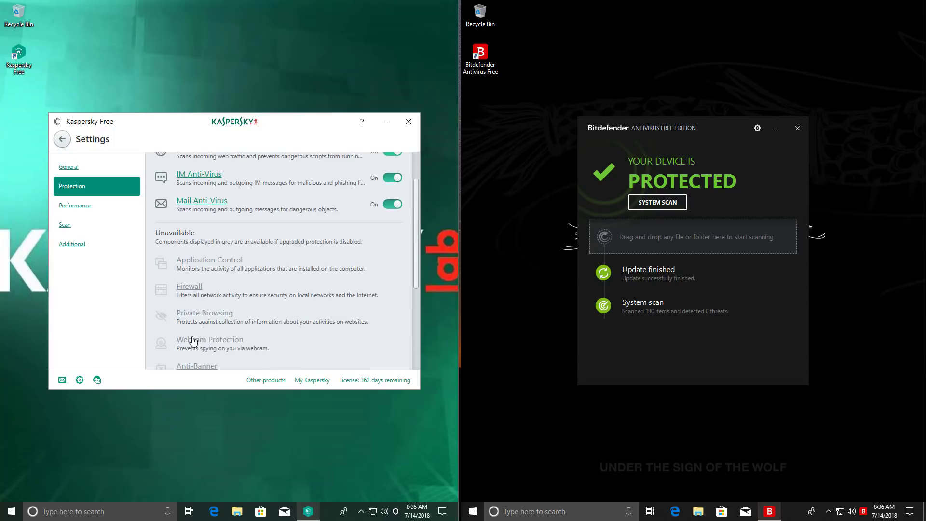
scroll(207, 327, "up", 1)
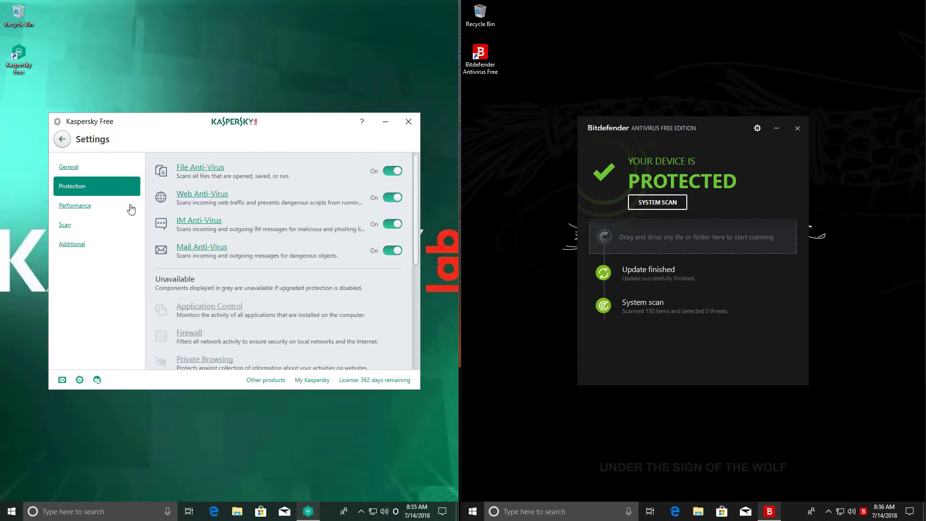
left_click(193, 175)
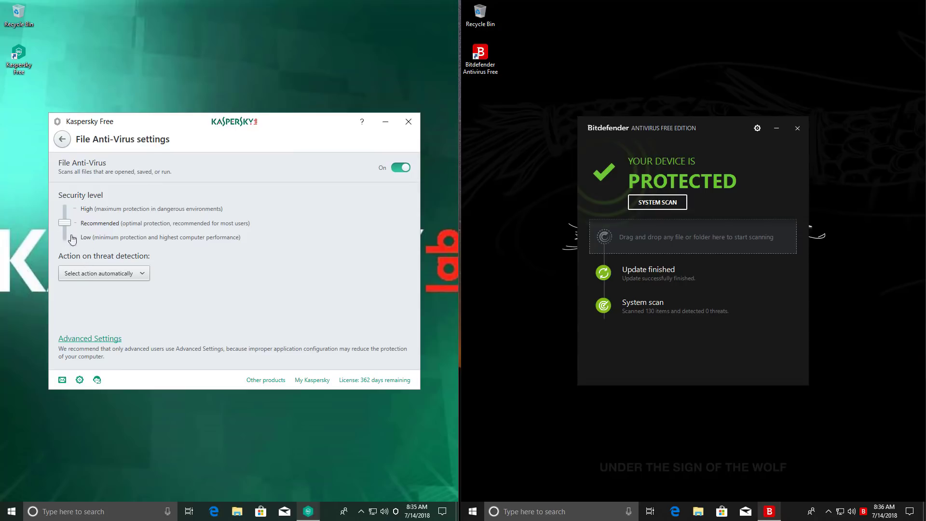
left_click(62, 139)
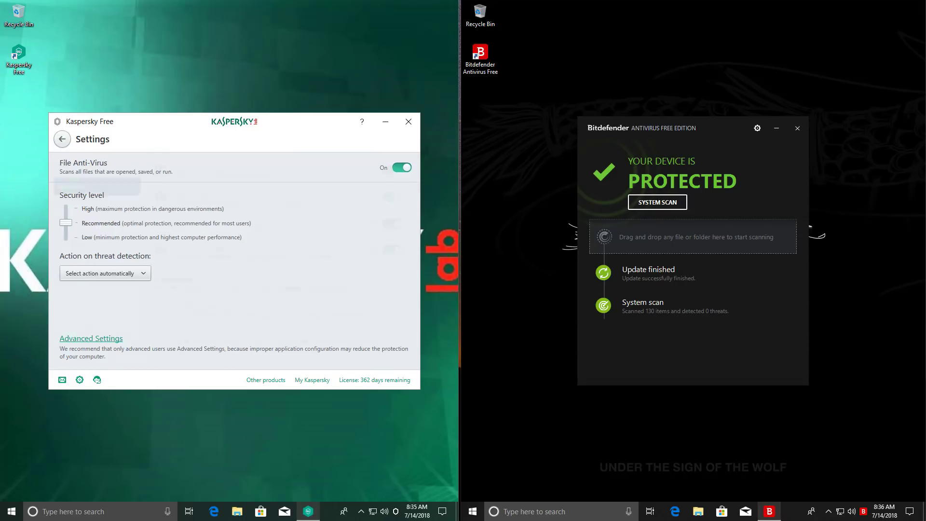
- Review Kaspersky's performance, additional and scan settings, then return to the main screen
left_click(69, 205)
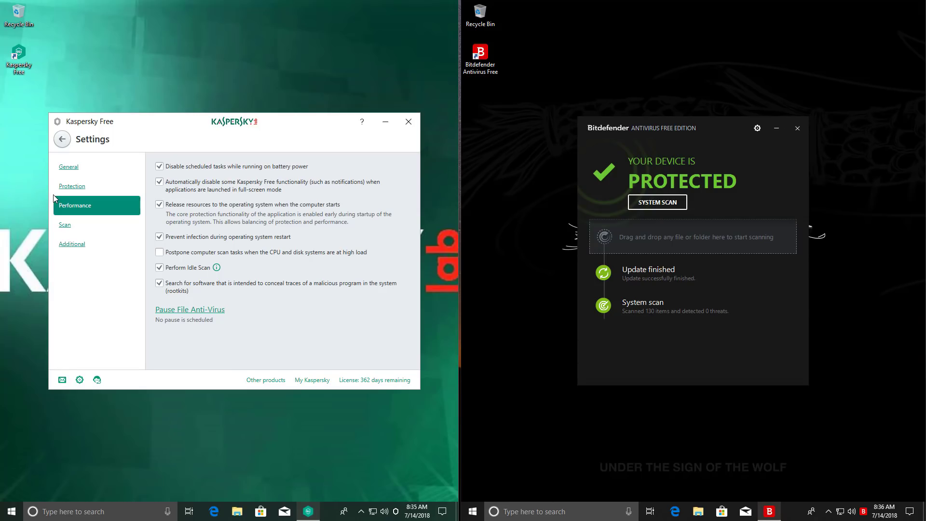
left_click(68, 244)
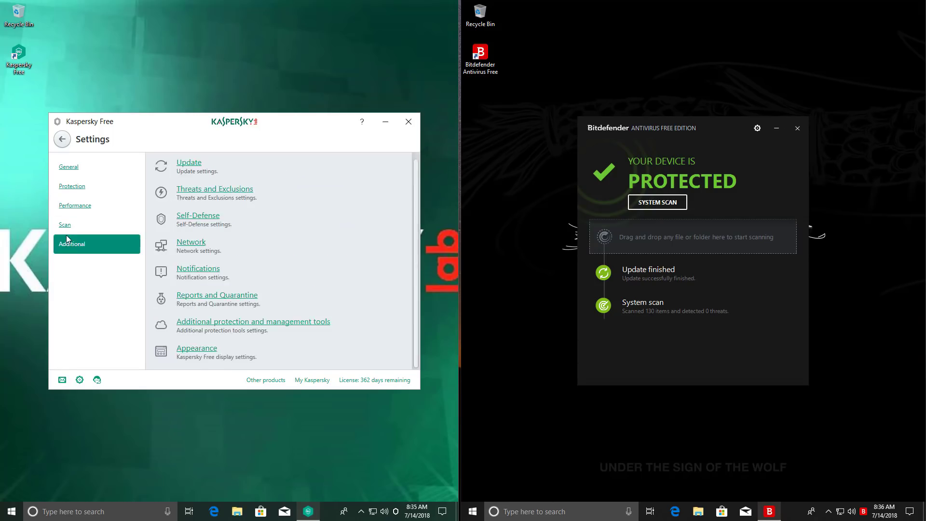
left_click(67, 225)
left_click(62, 139)
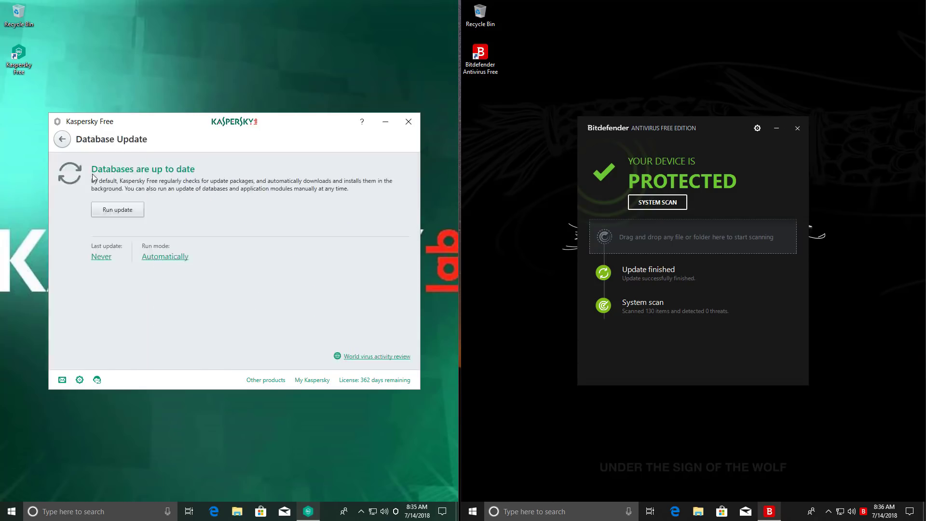
left_click(63, 141)
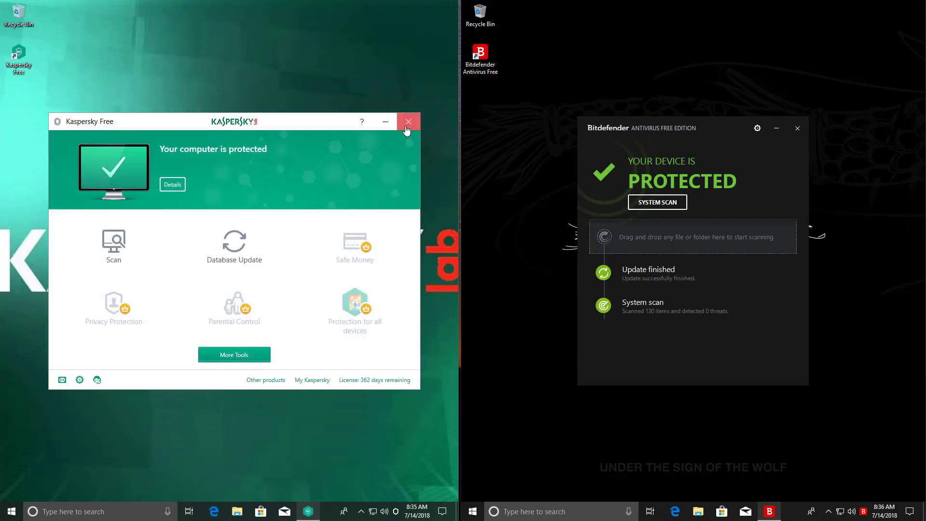
- Close the Kaspersky and Bitdefender windows and launch Edge on both desktops
left_click(408, 121)
left_click(796, 129)
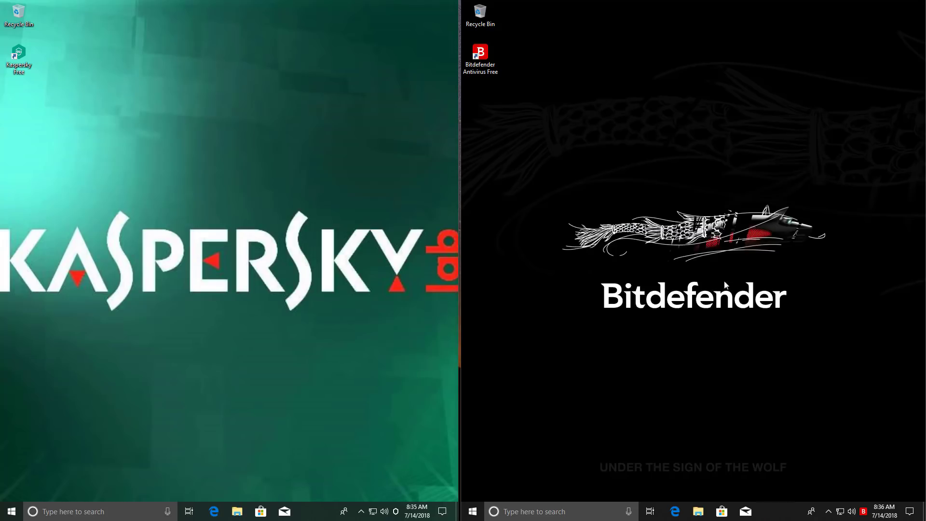
left_click(676, 510)
left_click(214, 510)
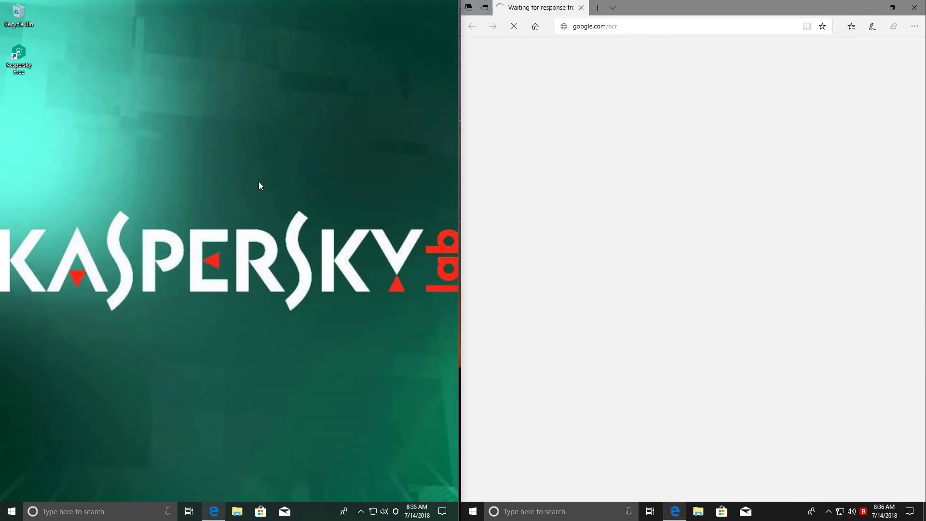
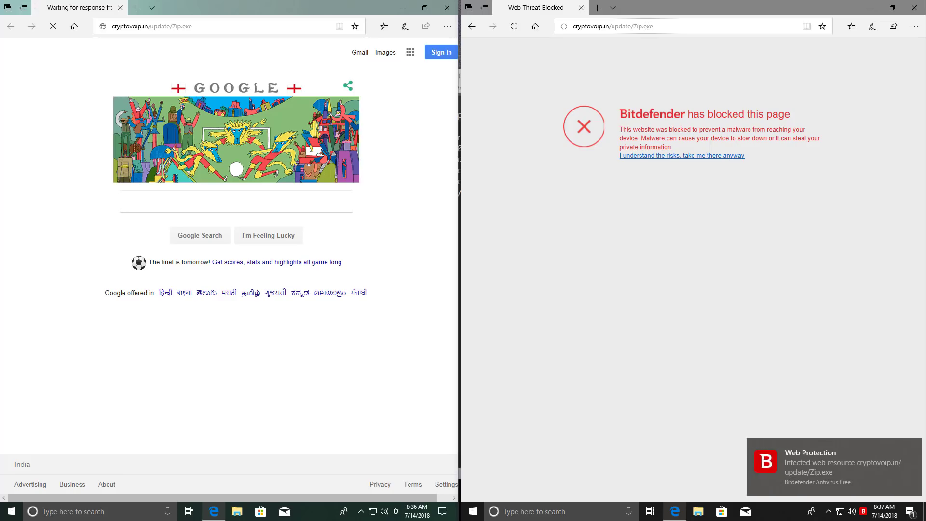
- Dismiss Bitdefender's web protection notice and pick the second link, biznetvigator.cf/dp.exe, in Malware Links.txt
mouse_move(860, 472)
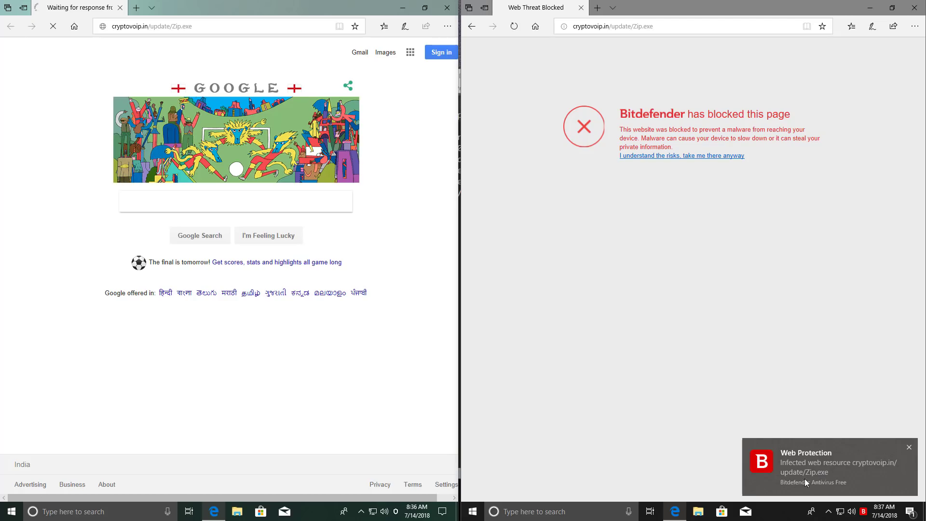
left_click(395, 511)
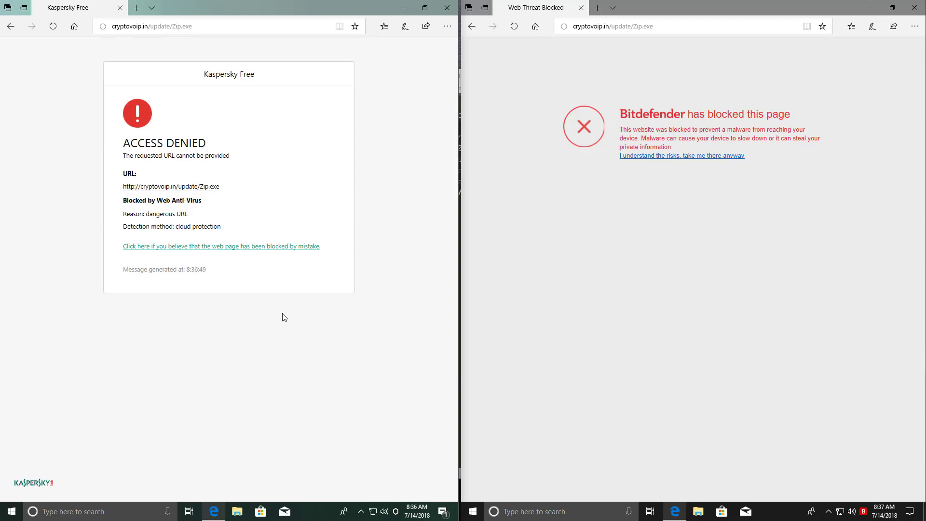
key("alt+Tab")
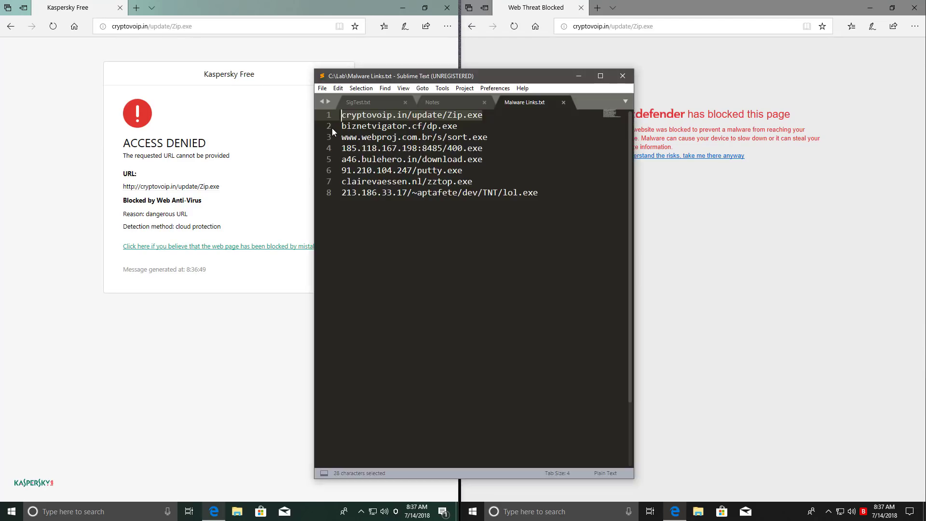
left_click(331, 126)
key("ctrl+c")
left_click(131, 26)
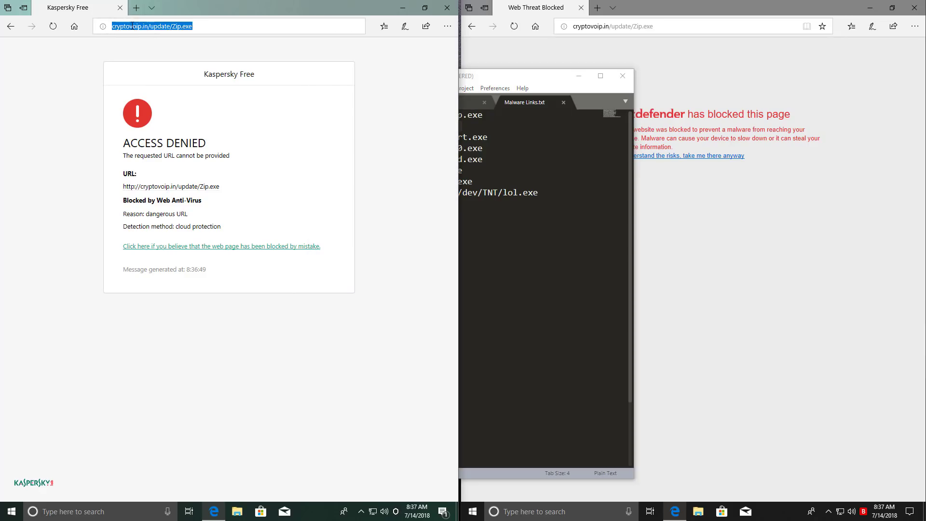
key("ctrl+v")
key("Return")
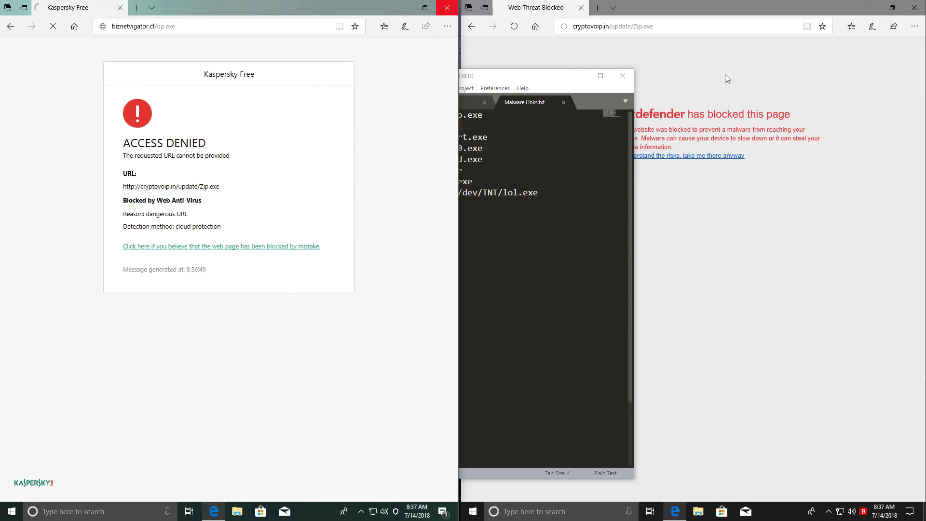
left_click(663, 27)
key("ctrl+v")
key("Return")
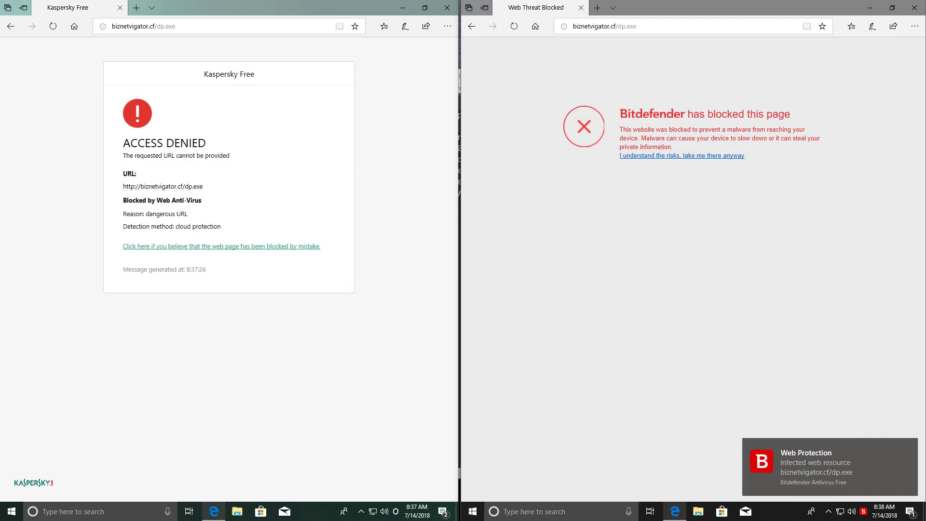
key("alt+Tab")
triple_click(427, 137)
key("ctrl+c")
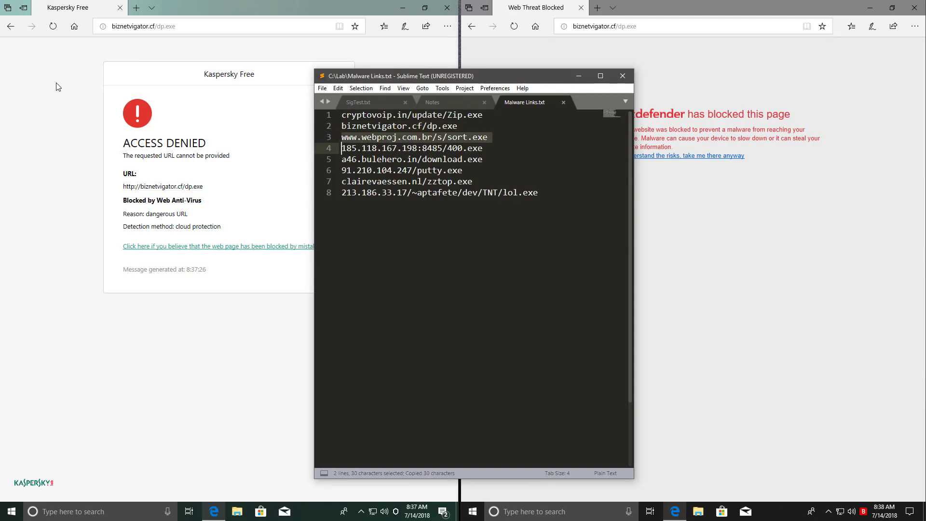
- Load the sort.exe link in both the left and right Edge windows
left_click(200, 14)
left_click(199, 26)
key("ctrl+v")
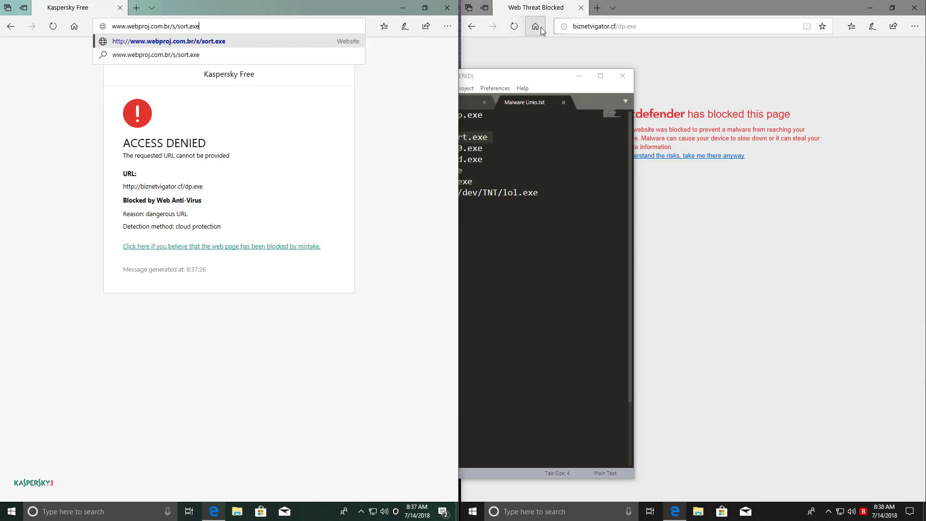
key("Return")
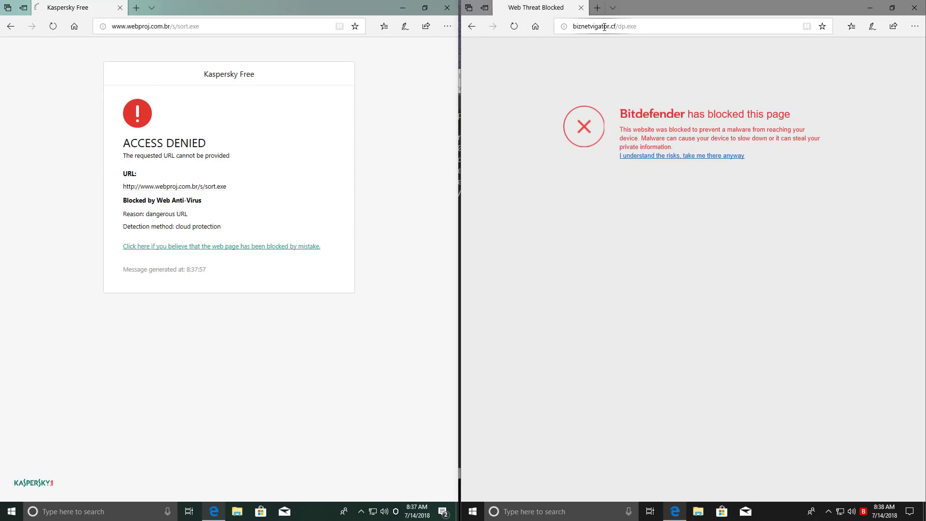
left_click(605, 26)
key("ctrl+v")
key("Return")
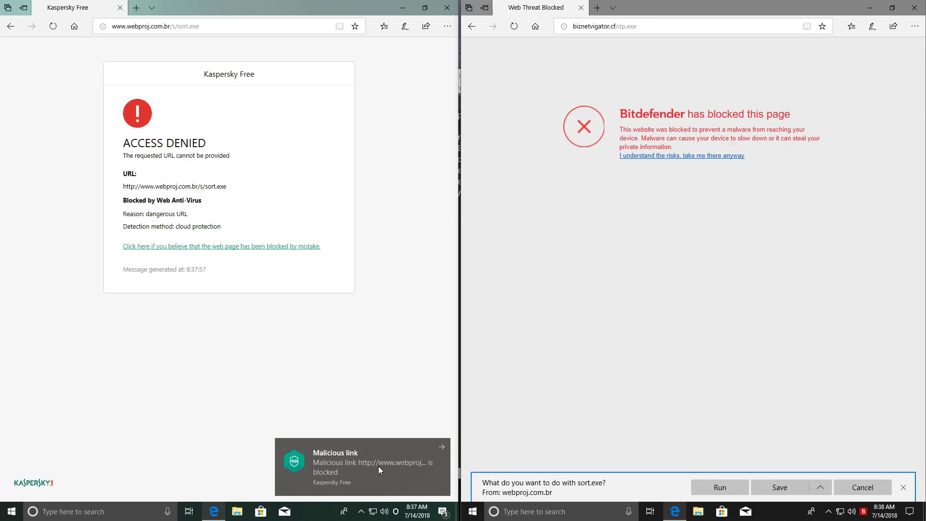
- Run the downloaded sort.exe and dismiss the Bitdefender and download notices
left_click(703, 488)
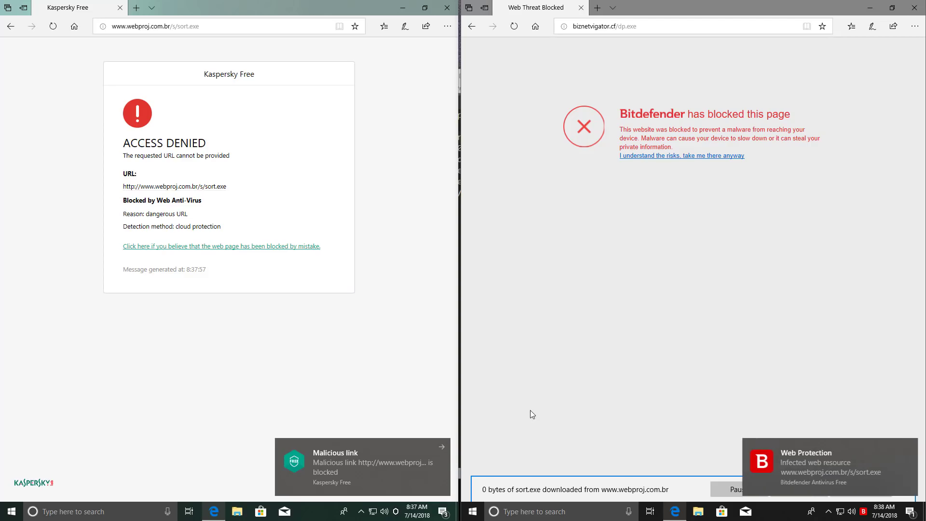
left_click(910, 449)
left_click(903, 490)
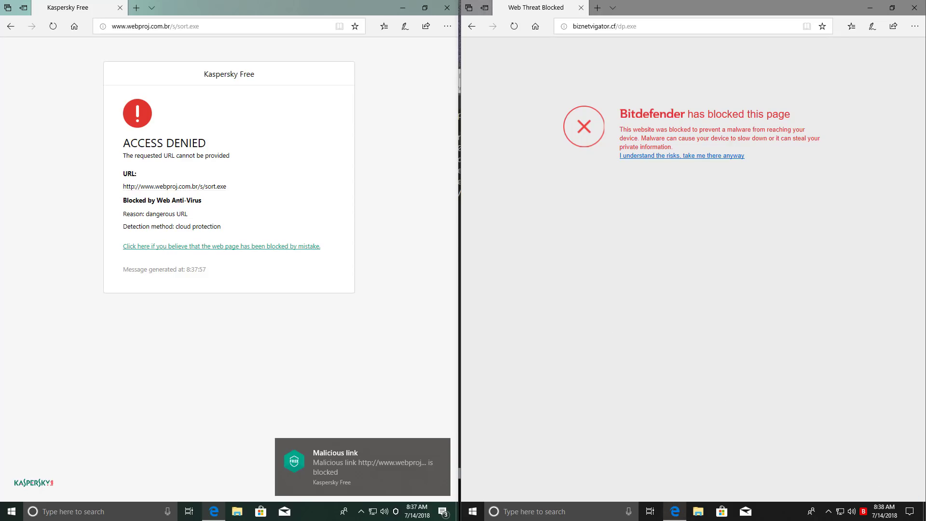
- Load 185.118.167.198:8485/400.exe in both Edge windows and dismiss the failed sort.exe download notice
key("alt+Tab")
left_click_drag(483, 148, 318, 148)
key("ctrl+c")
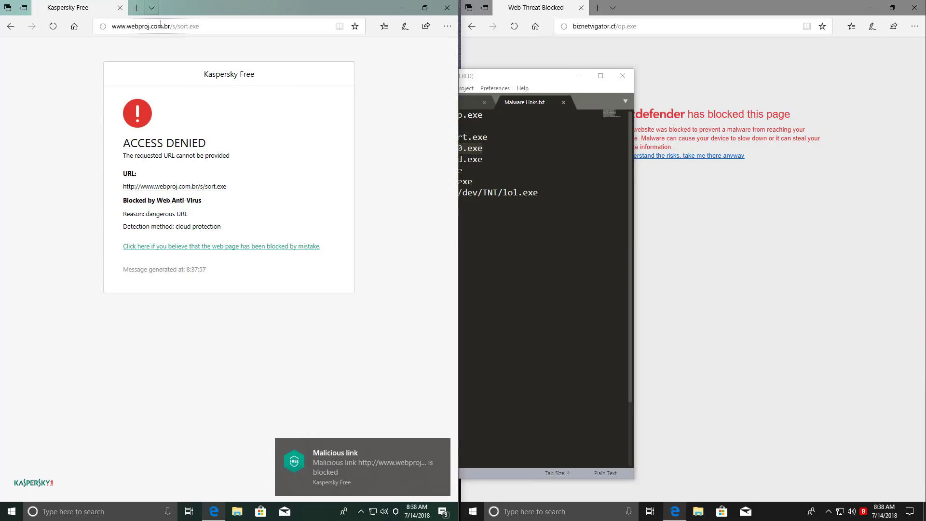
left_click(161, 26)
key("ctrl+v")
key("Return")
left_click(638, 26)
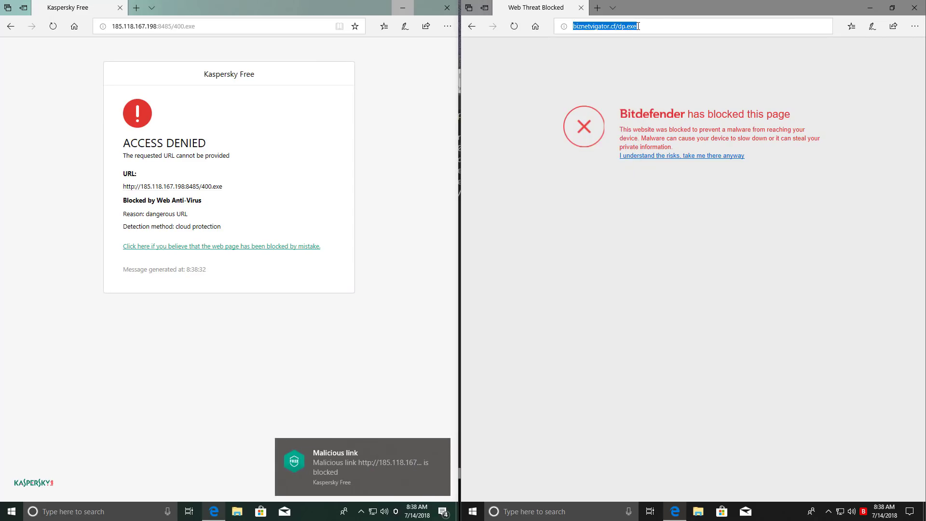
key("ctrl+v")
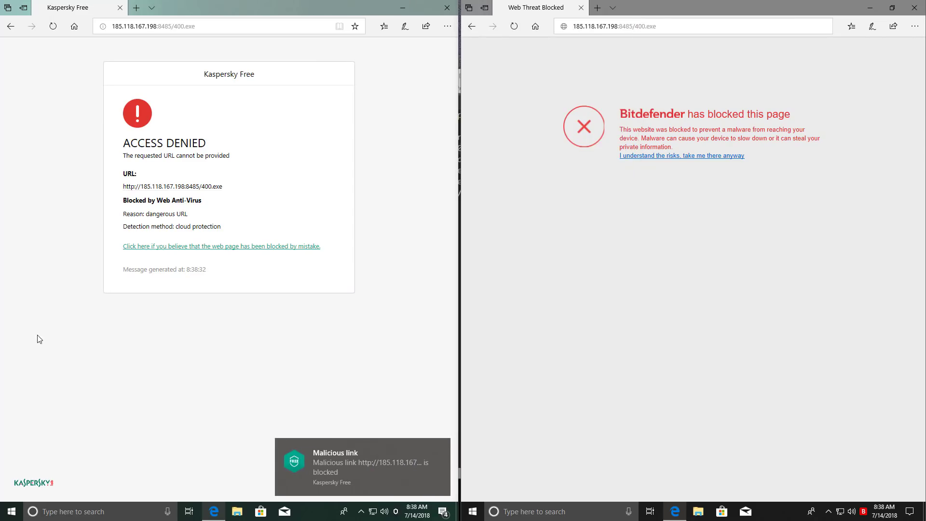
key("Return")
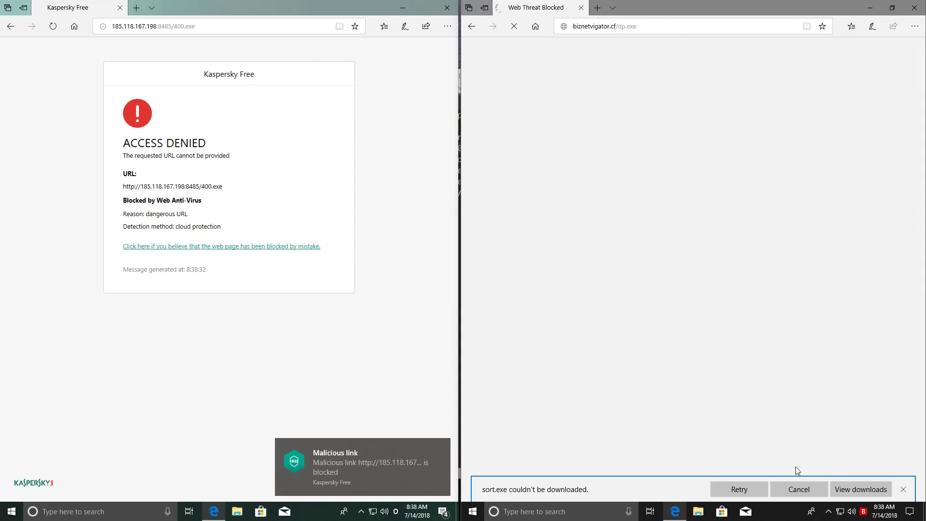
left_click(903, 489)
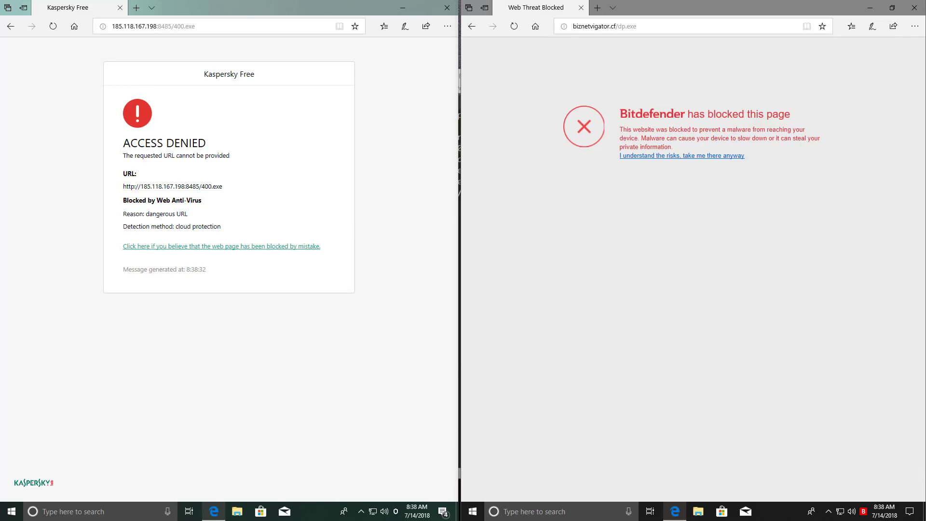
- Copy a46.bulehero.in/download.exe from the link list and load it in both Edge windows
key("alt+Tab")
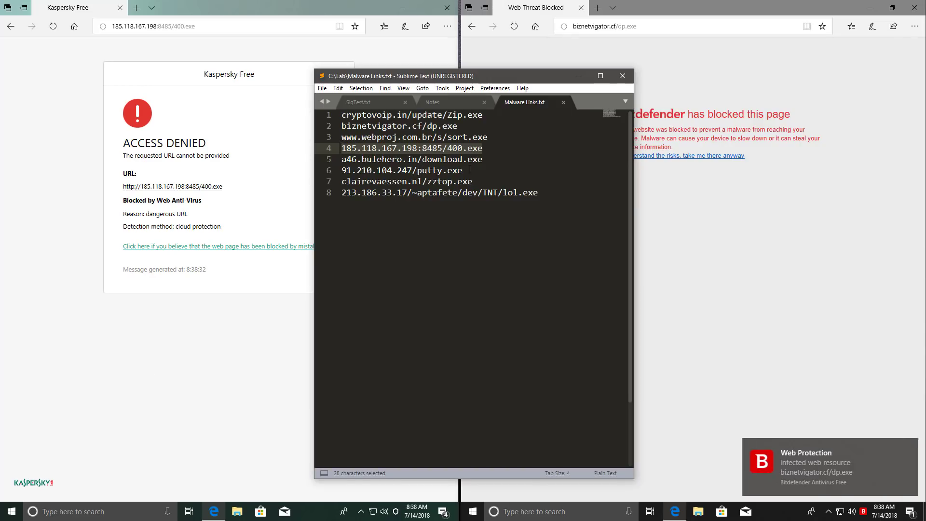
left_click_drag(486, 160, 335, 160)
key("ctrl+c")
left_click(55, 85)
left_click(169, 21)
key("ctrl+v")
key("Return")
left_click(603, 28)
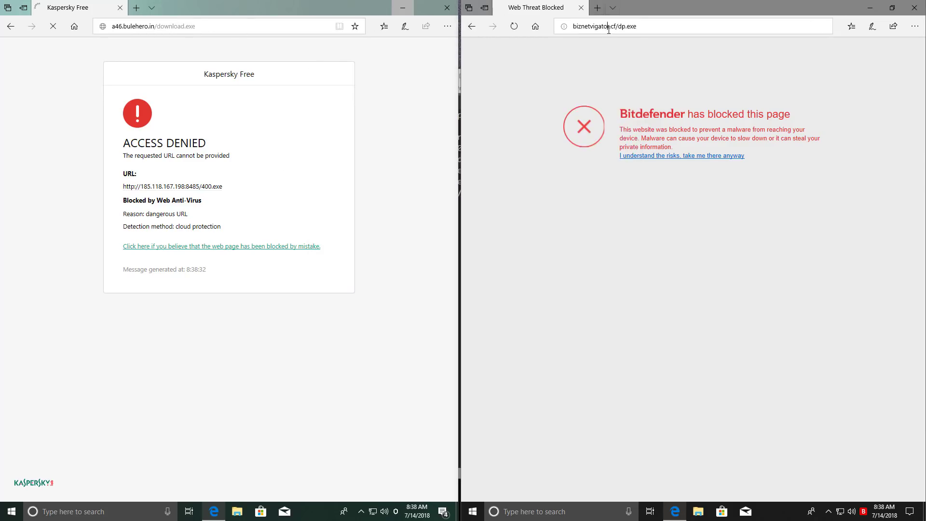
key("ctrl+v")
key("Return")
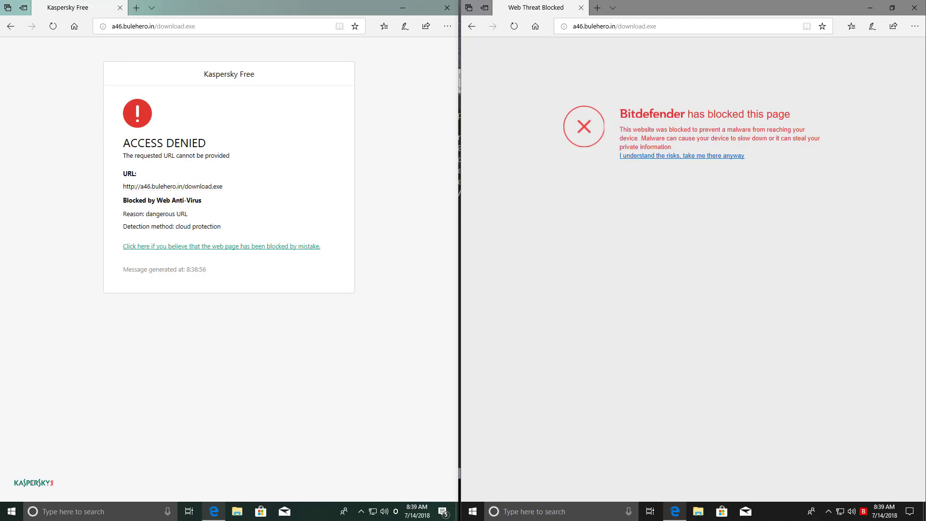
- Copy 91.210.104.247/putty.exe from the link list and load it in both Edge windows
key("alt+Tab")
left_click_drag(462, 171, 335, 170)
key("ctrl+c")
left_click(174, 26)
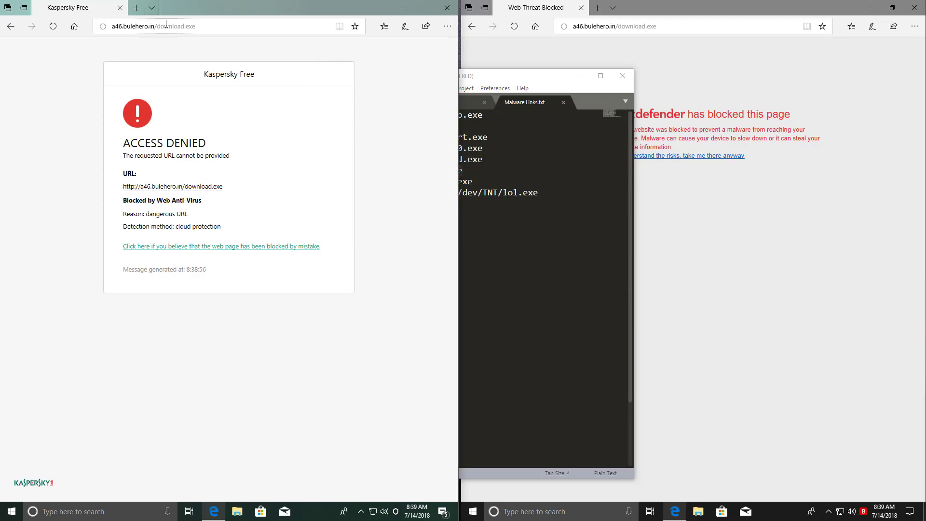
key("ctrl+v")
key("Return")
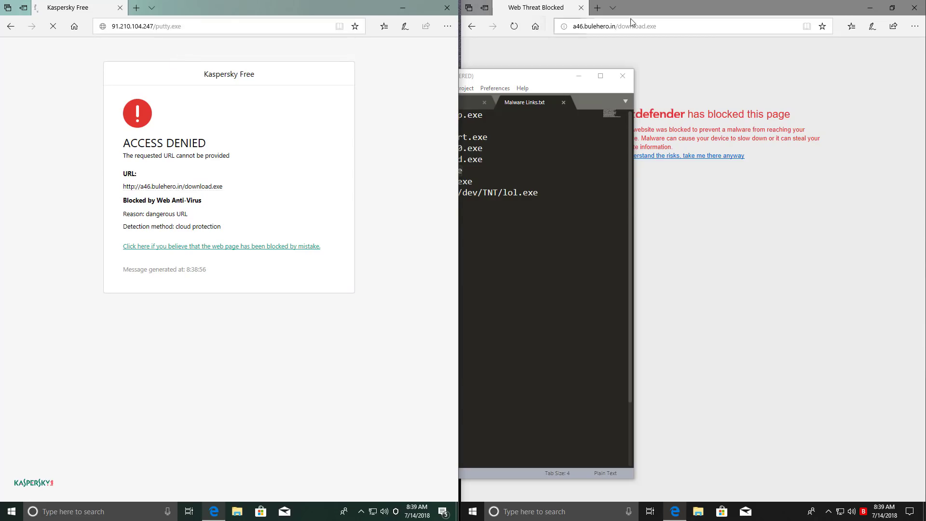
left_click(687, 22)
key("ctrl+v")
key("Return")
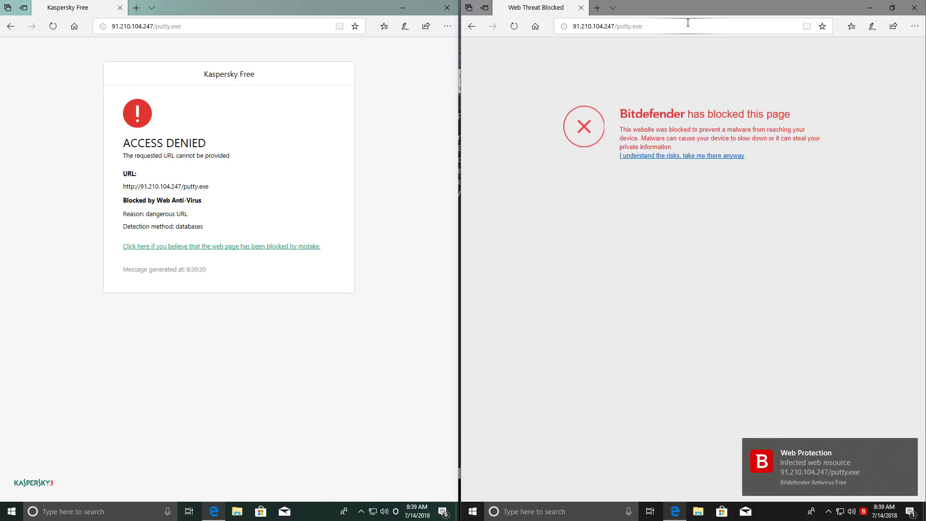
- Select the seventh link, clairevaessen.nl/zztop.exe, and load it in both Edge windows
key("alt+Tab")
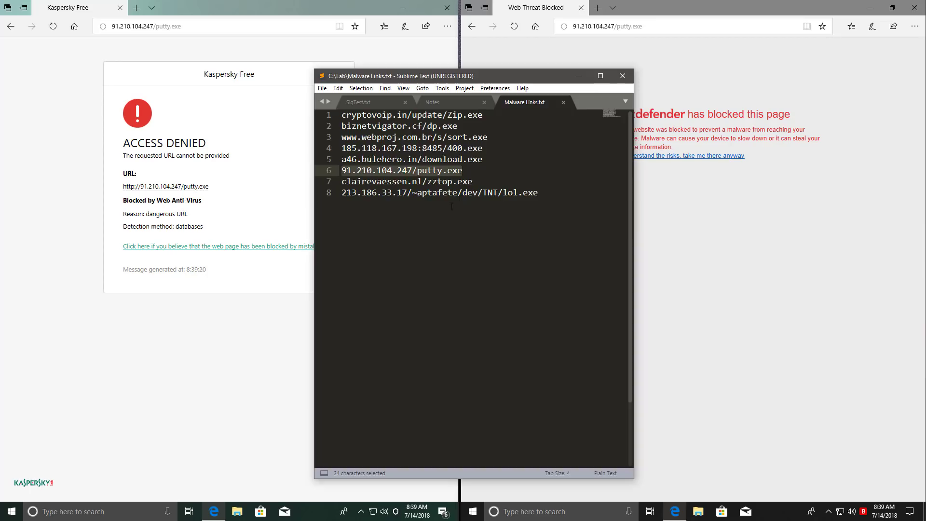
left_click_drag(478, 179, 304, 185)
left_click(163, 18)
left_click(168, 25)
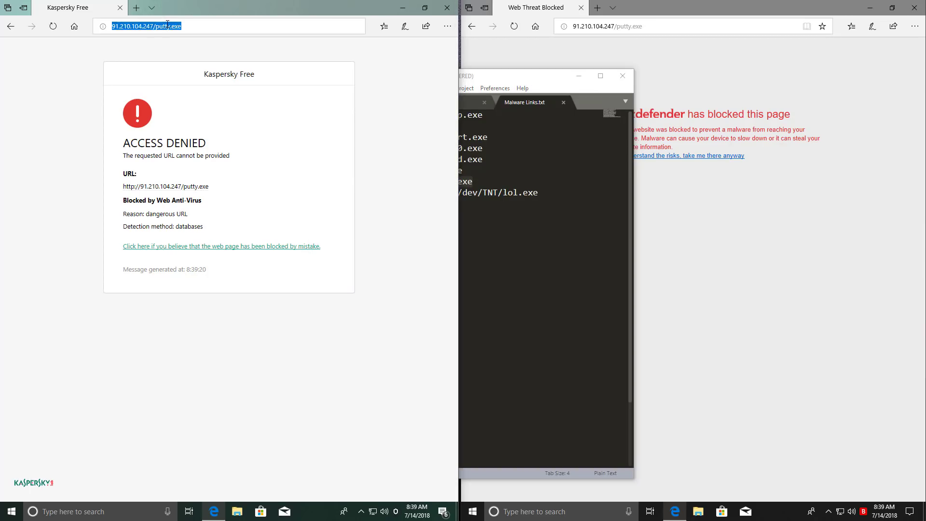
key("ctrl+v")
key("Return")
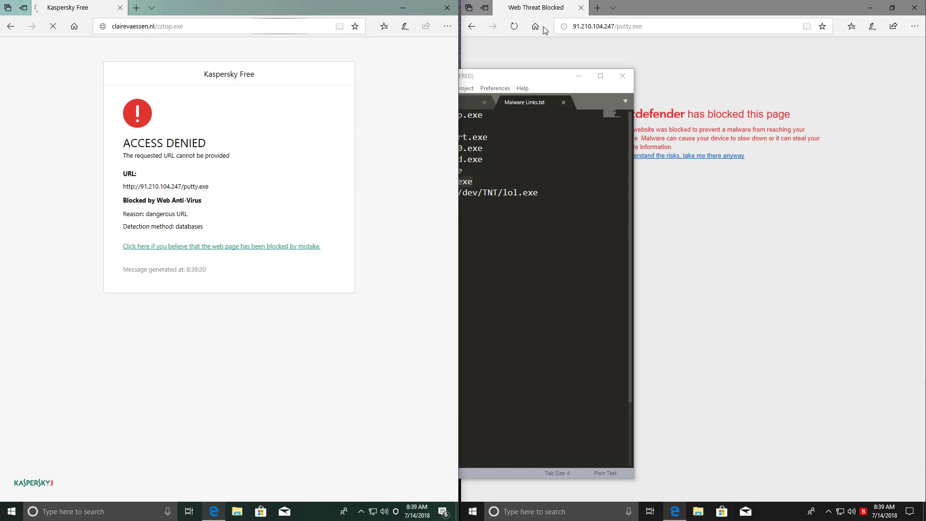
left_click(598, 20)
left_click(598, 22)
key("ctrl+v")
key("Return")
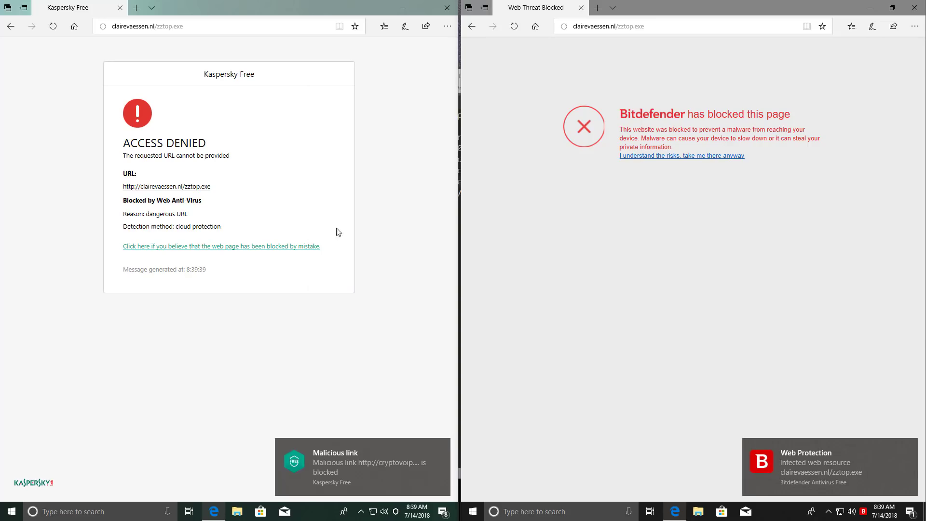
- Load 213.186.33.17/~aptafete/dev/TNT/lol.exe in both the Kaspersky and Bitdefender Edge windows
key("alt+Tab")
left_click(30, 175)
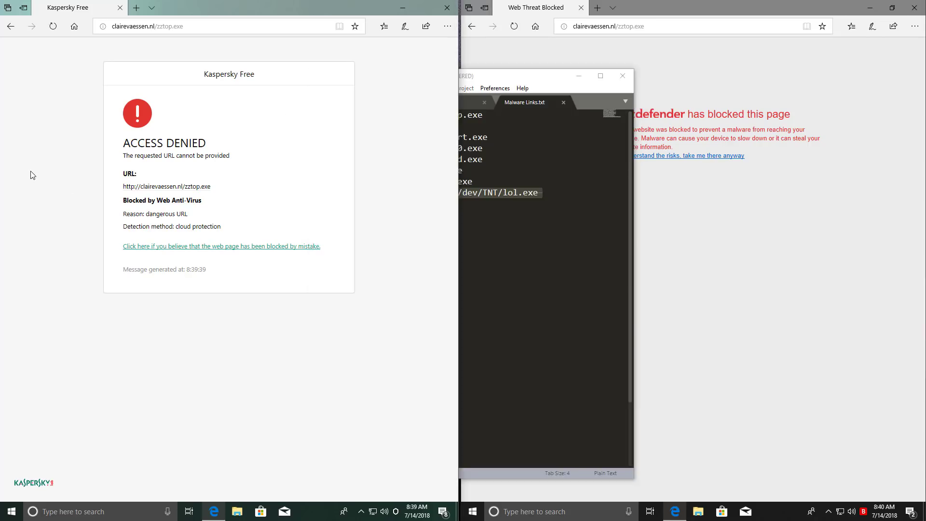
left_click(179, 26)
key("ctrl+v")
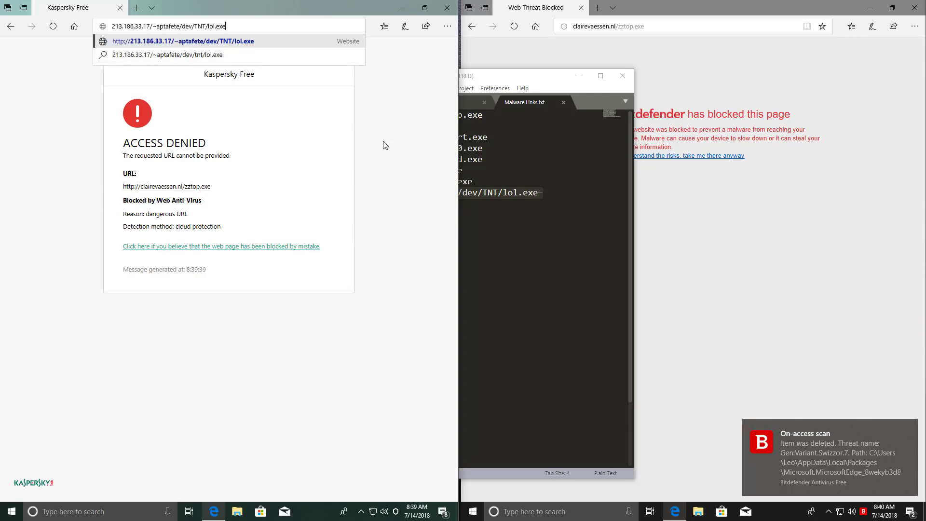
key("Return")
left_click(661, 36)
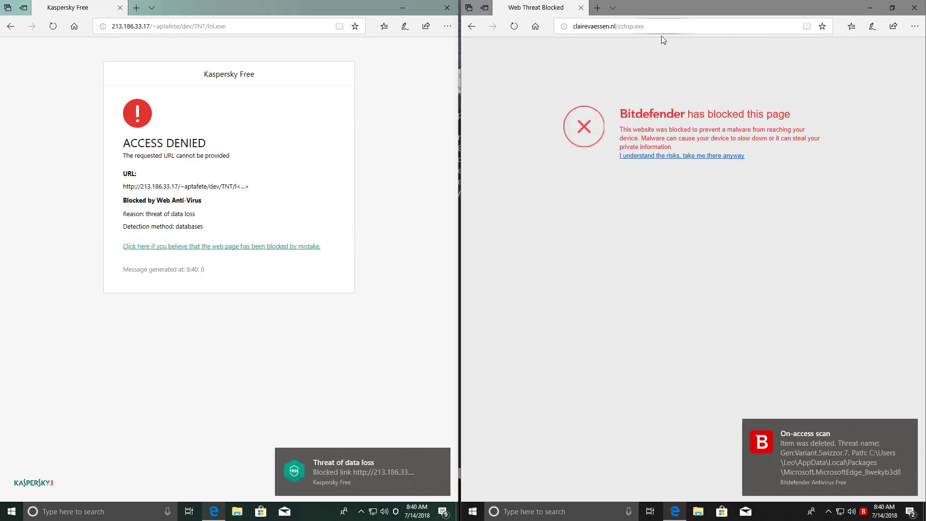
left_click(663, 26)
key("ctrl+v")
key("Return")
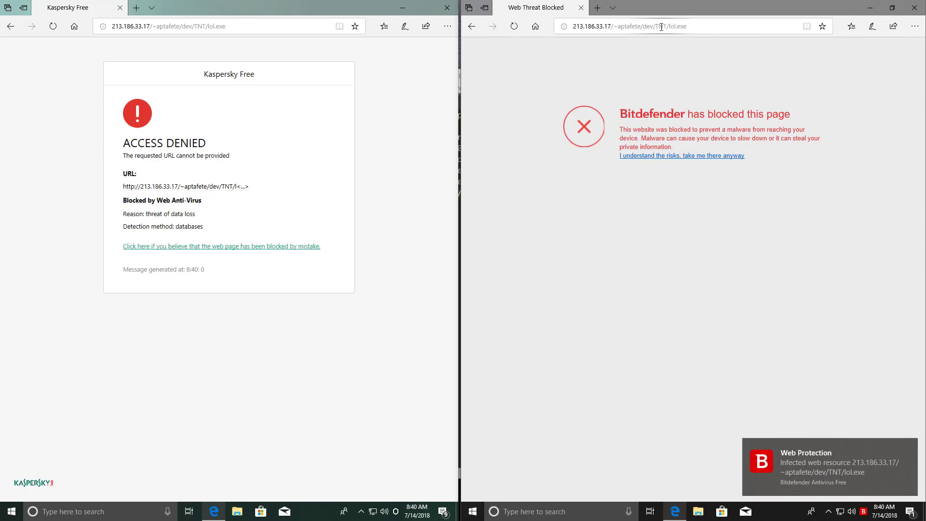
- Close the left and right Edge windows and the Sublime Text malware link list
left_click(447, 7)
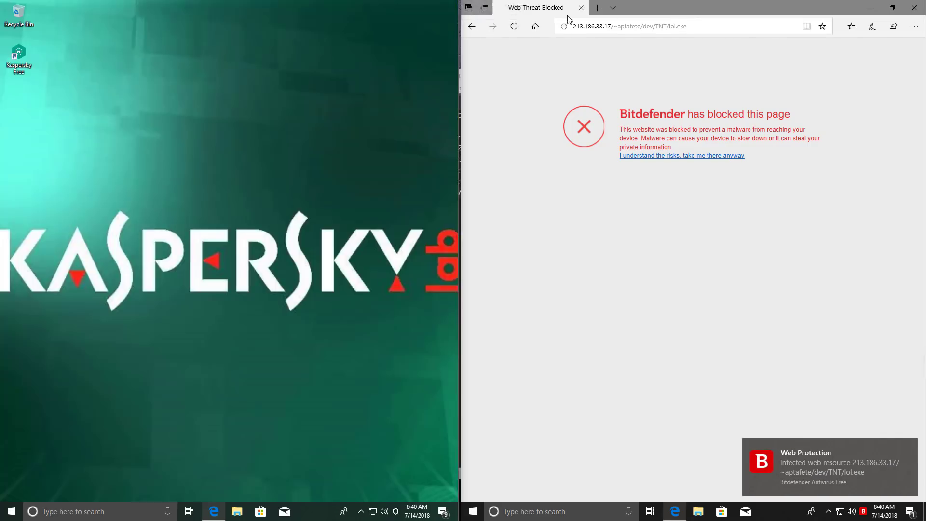
left_click(581, 8)
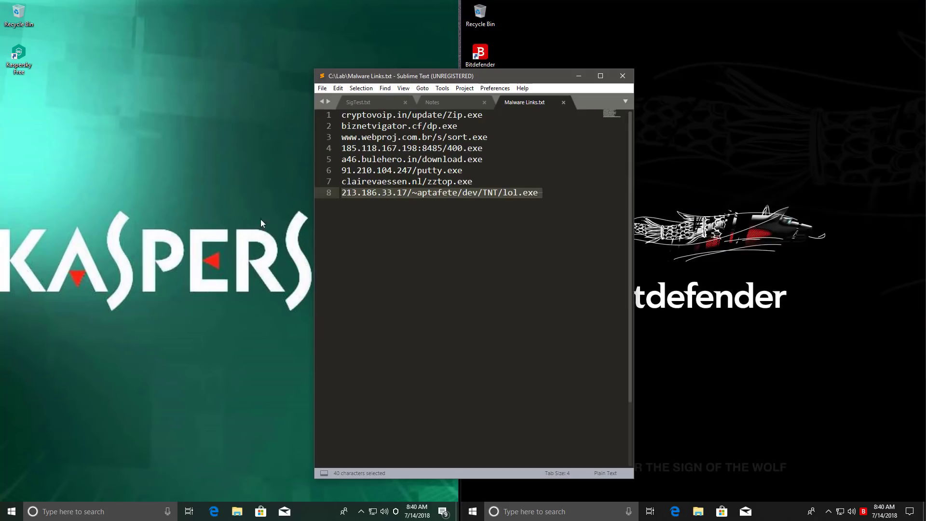
left_click(625, 70)
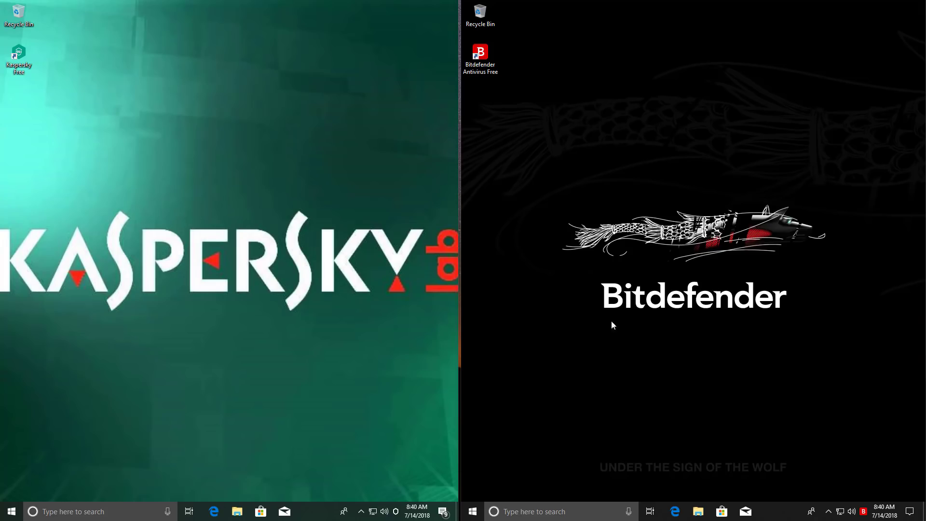
- Turn off Bitdefender's Protection Shield in its protection settings and close Bitdefender
left_click(863, 511)
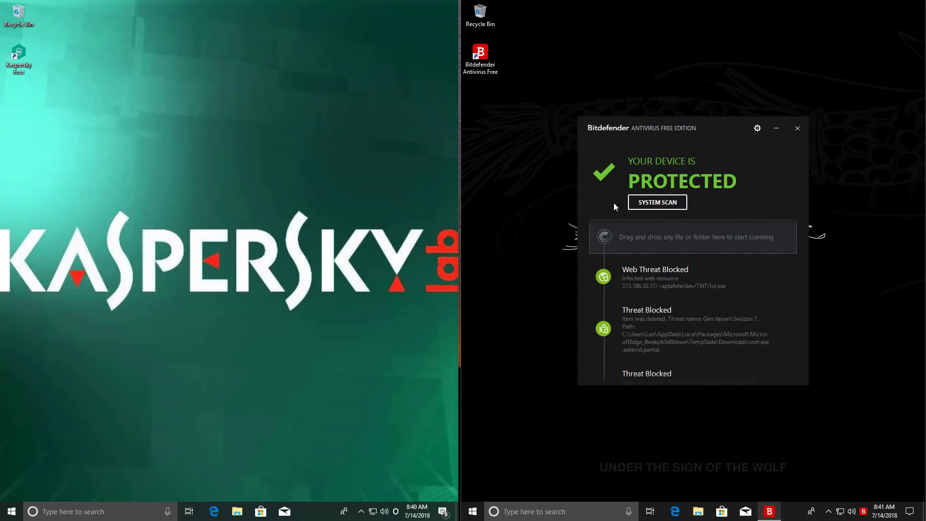
left_click(758, 128)
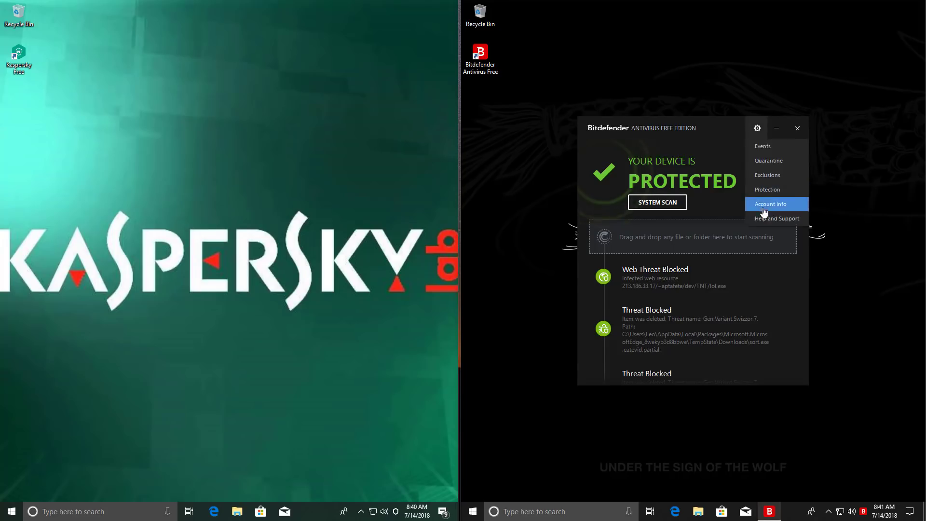
left_click(748, 190)
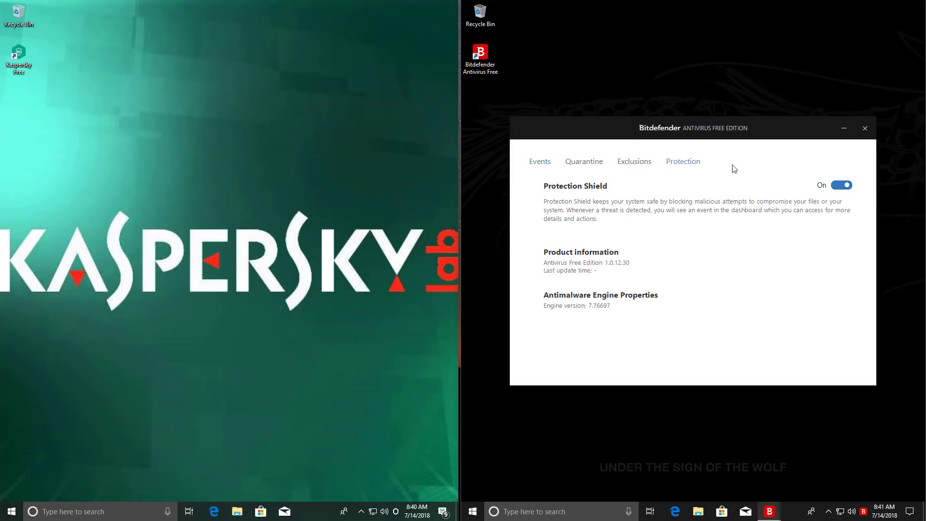
left_click(843, 186)
left_click(865, 129)
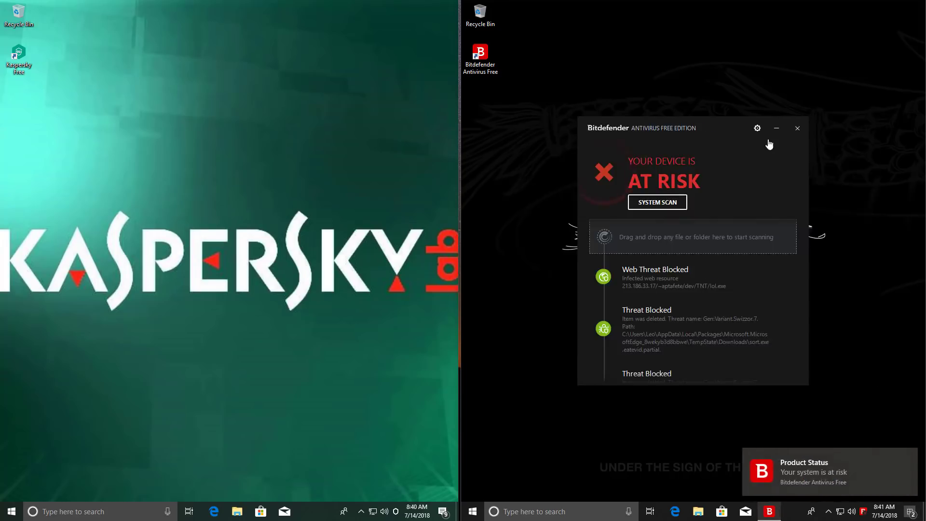
left_click(797, 130)
- Switch off Kaspersky Free's real-time protection and confirm disabling it
left_click(395, 511)
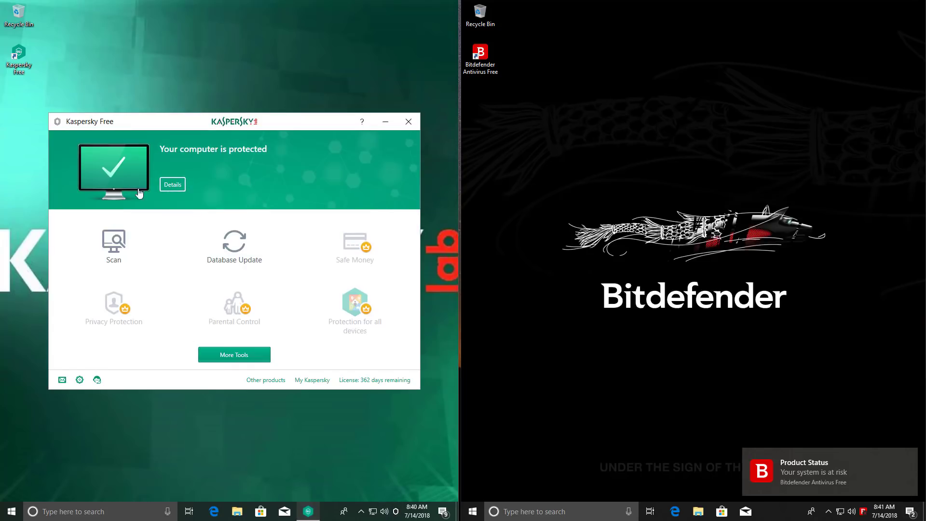
left_click(386, 166)
left_click(254, 318)
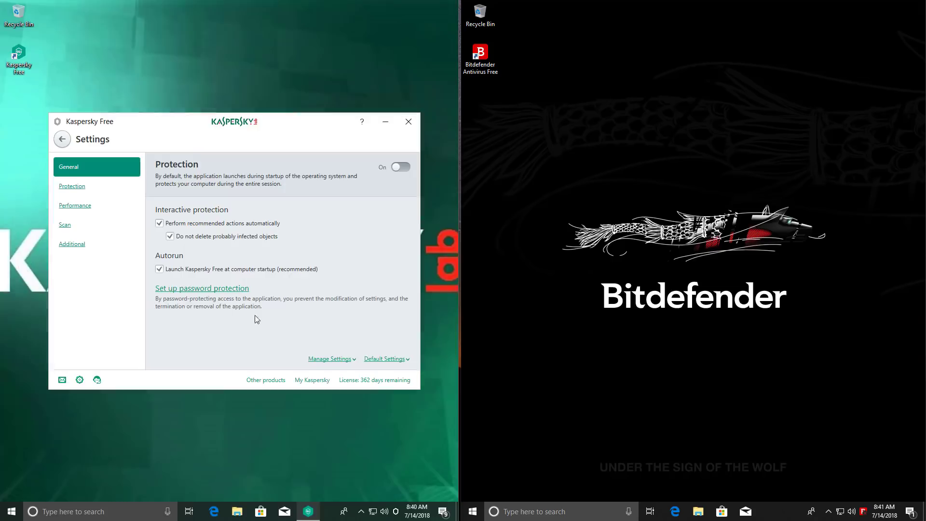
- Close Kaspersky and copy the Samples folder from Lab (\\vboxsrv) (E:) to the left desktop
left_click(407, 126)
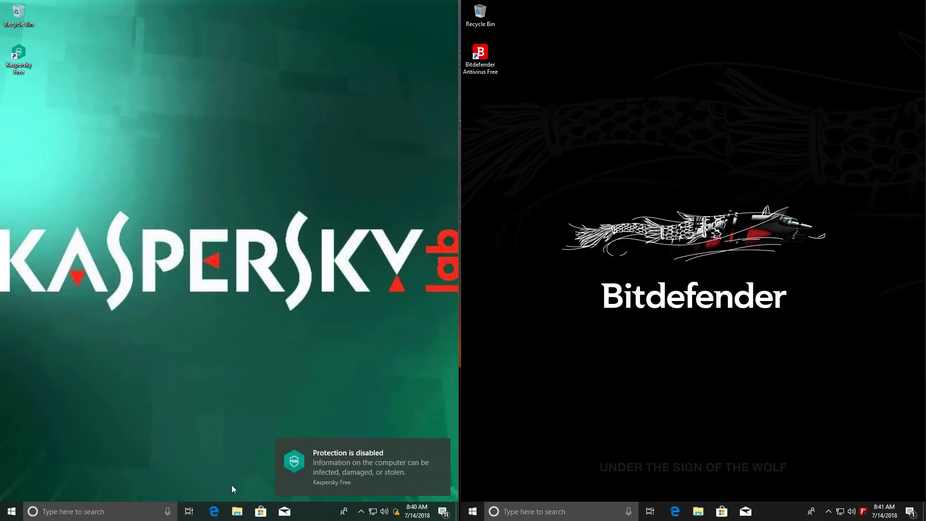
left_click(237, 511)
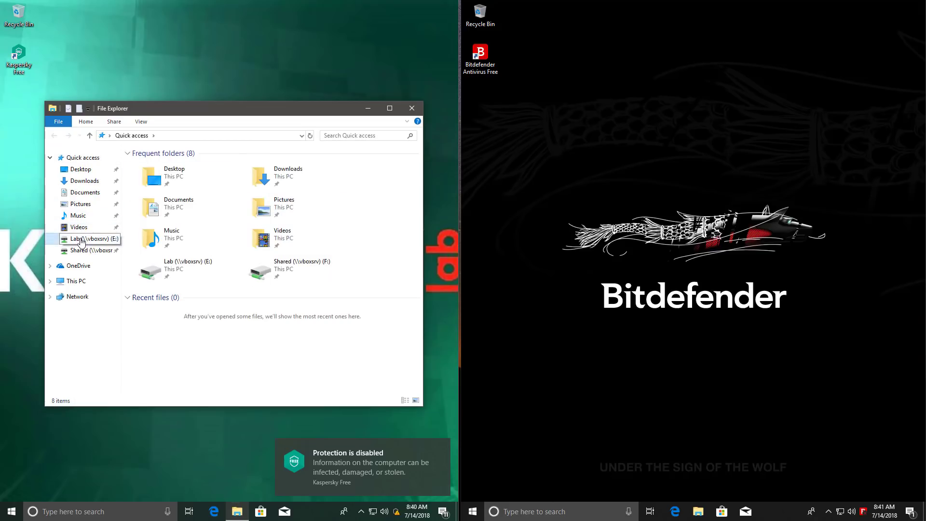
left_click(87, 239)
left_click_drag(151, 215, 18, 134)
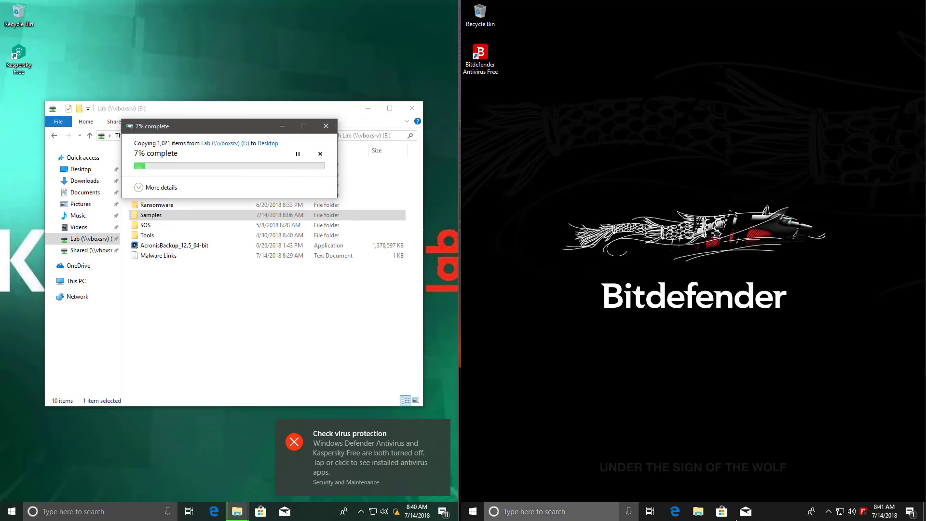
- Copy the Samples folder from the Lab share to the right machine's desktop
left_click(698, 512)
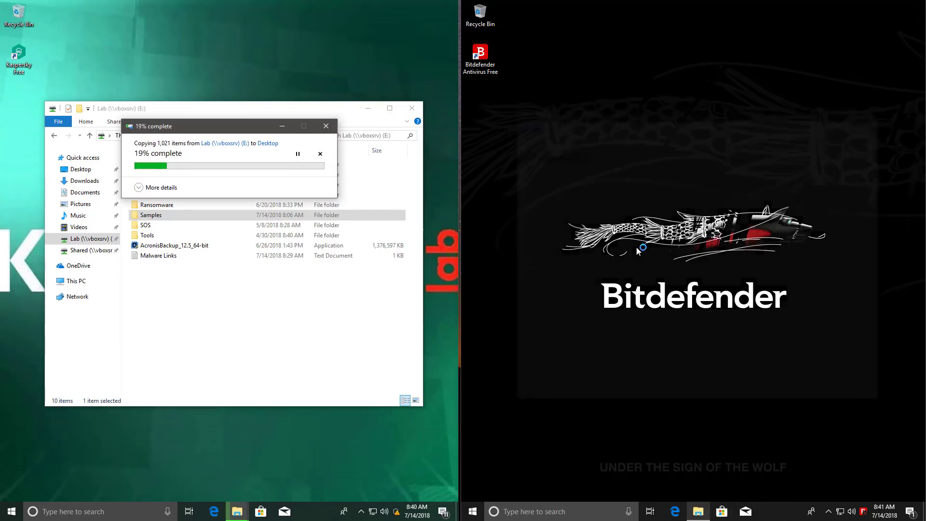
left_click(555, 238)
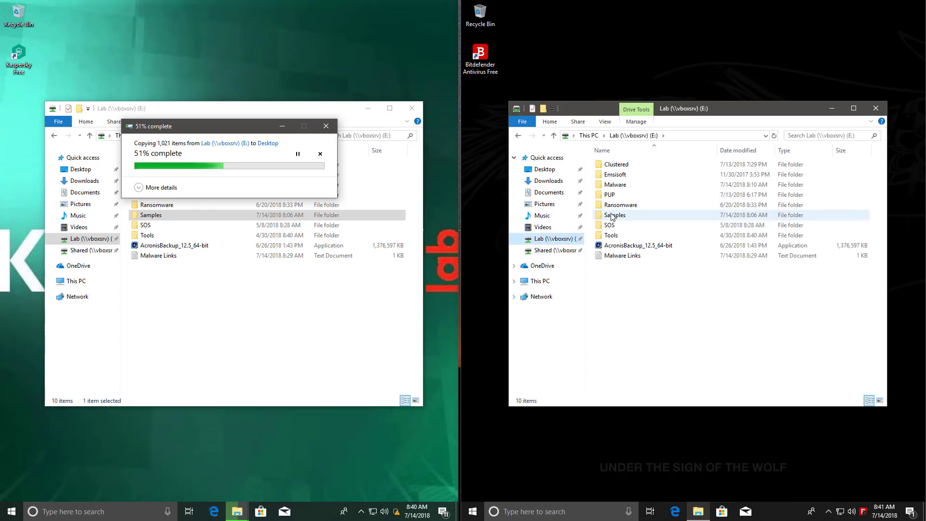
mouse_move(616, 211)
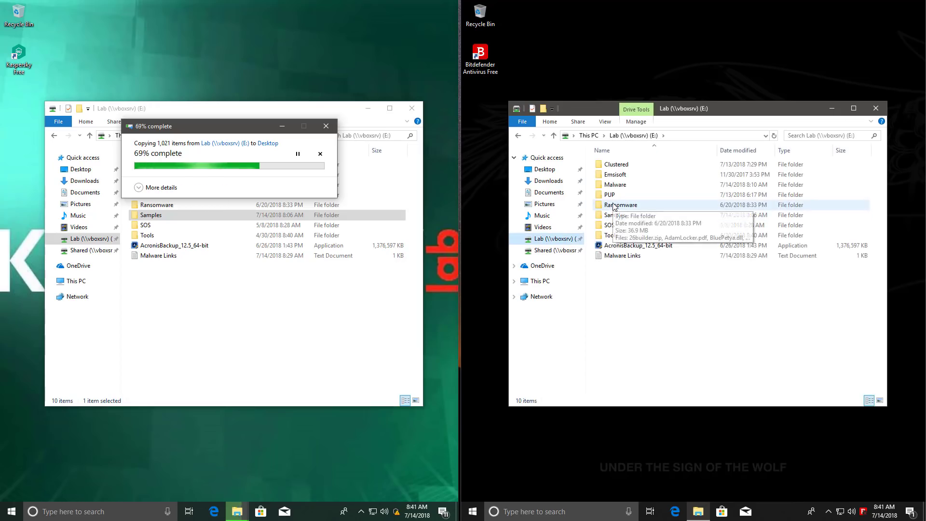
left_click_drag(614, 215, 488, 126)
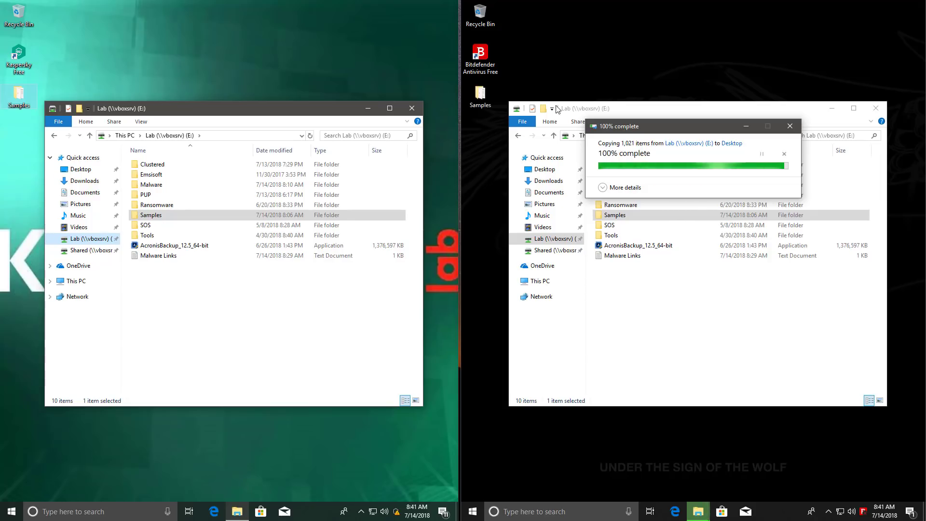
- Close both File Explorer windows and bring up the left desktop Samples folder's context menu
left_click(876, 108)
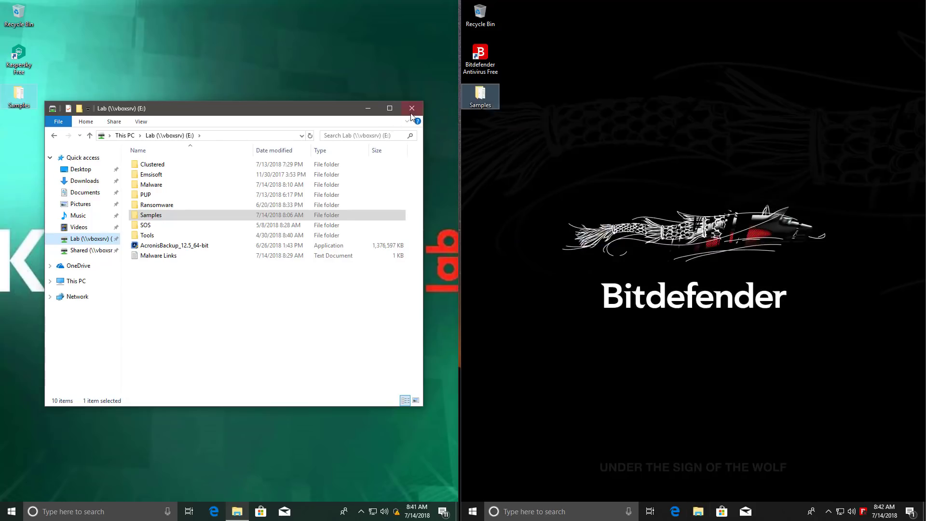
left_click(412, 109)
right_click(15, 95)
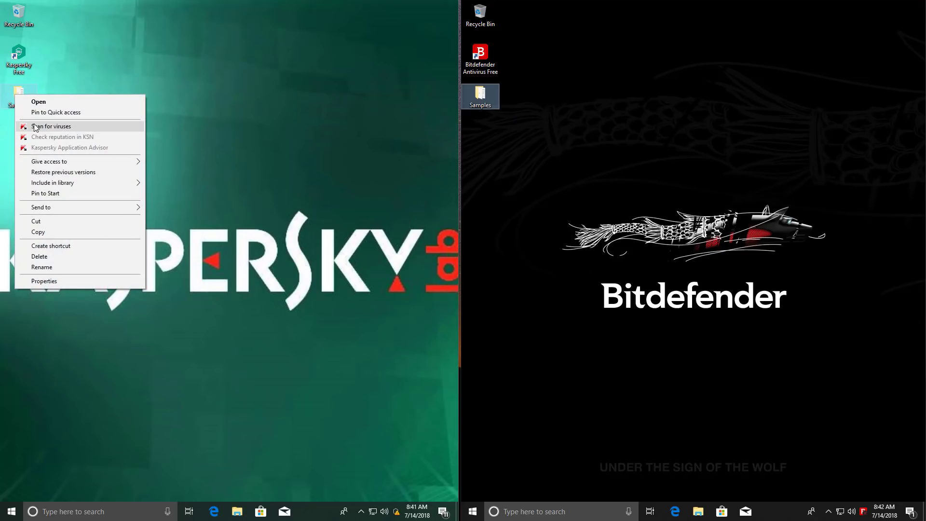
- Set Kaspersky's scan action on threat detection to Delete, then close its settings
left_click(396, 511)
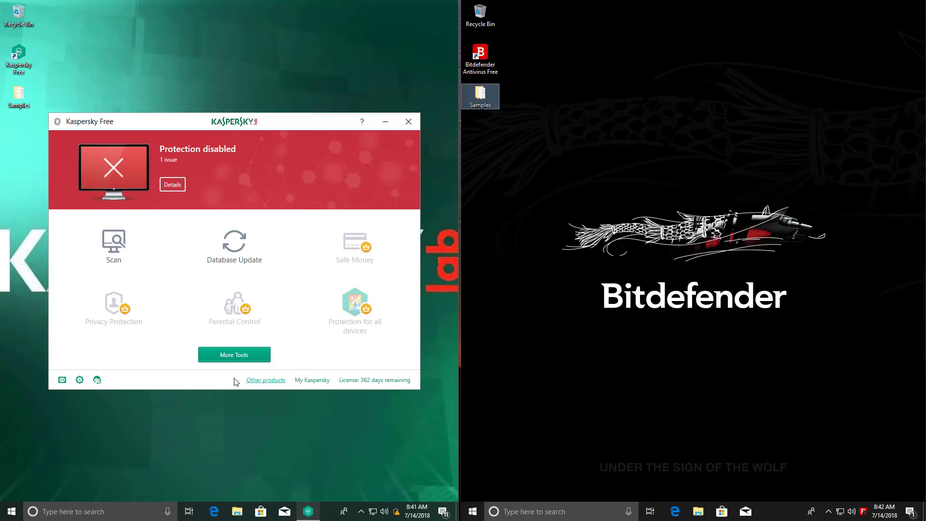
left_click(79, 379)
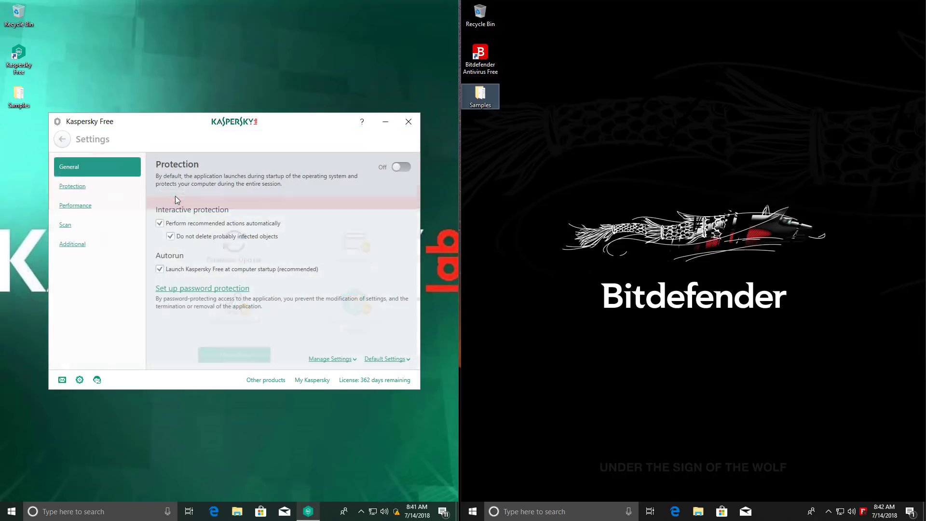
left_click(73, 225)
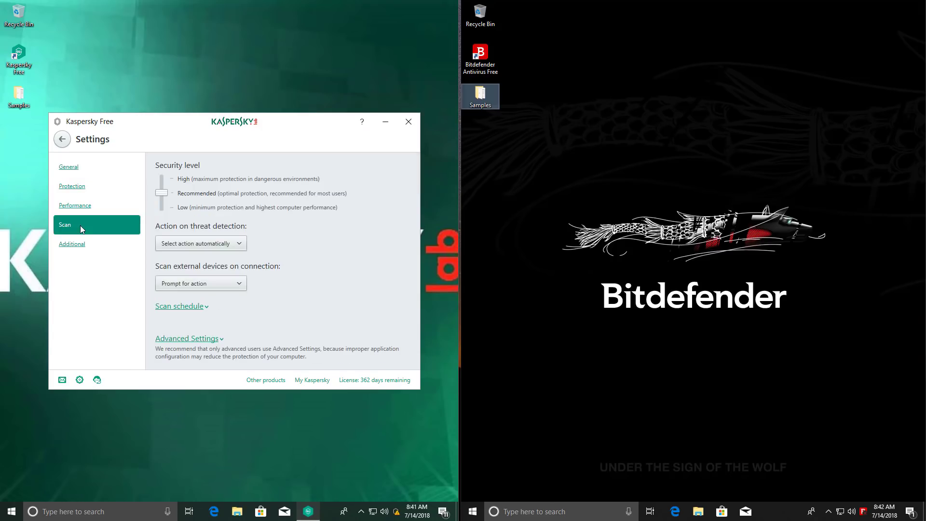
left_click(198, 243)
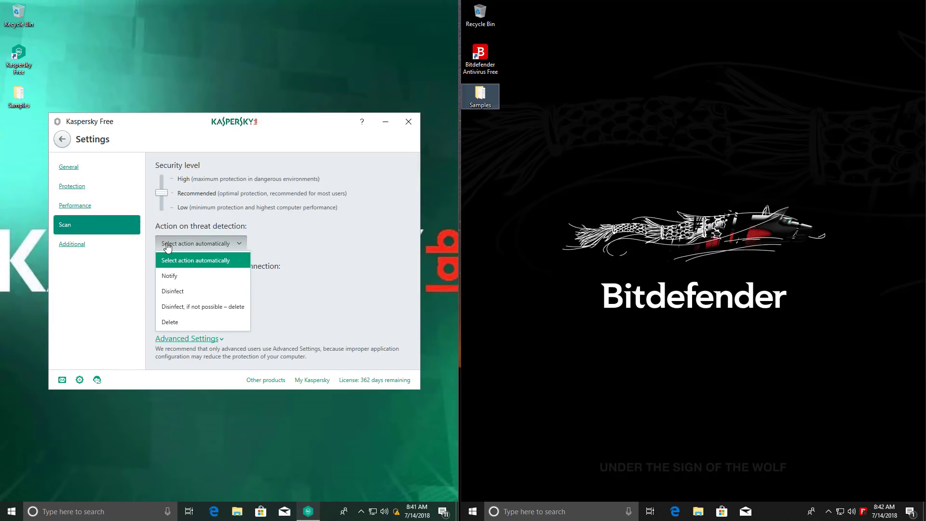
left_click(148, 319)
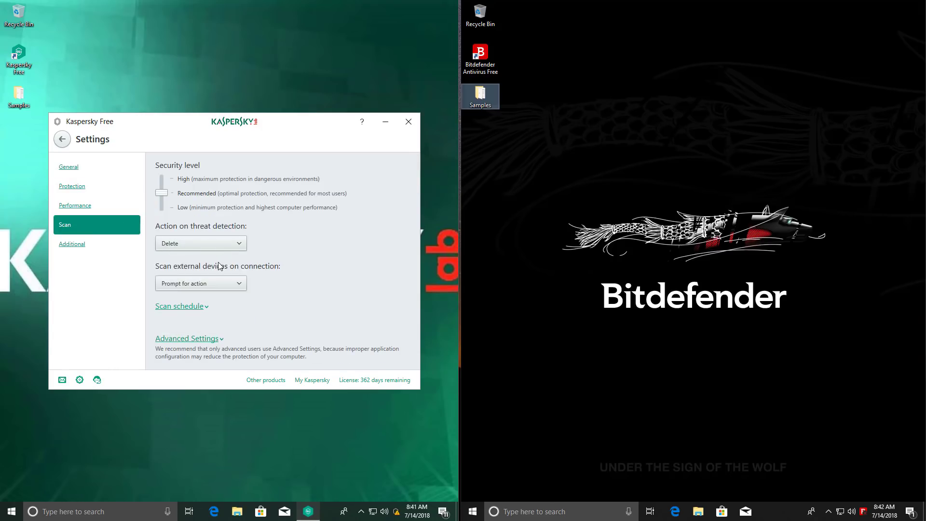
left_click(100, 170)
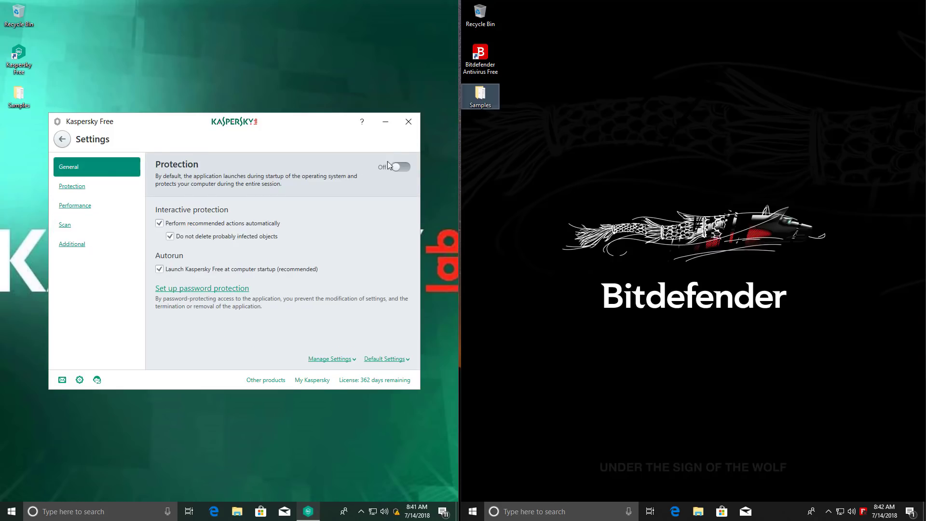
left_click(408, 122)
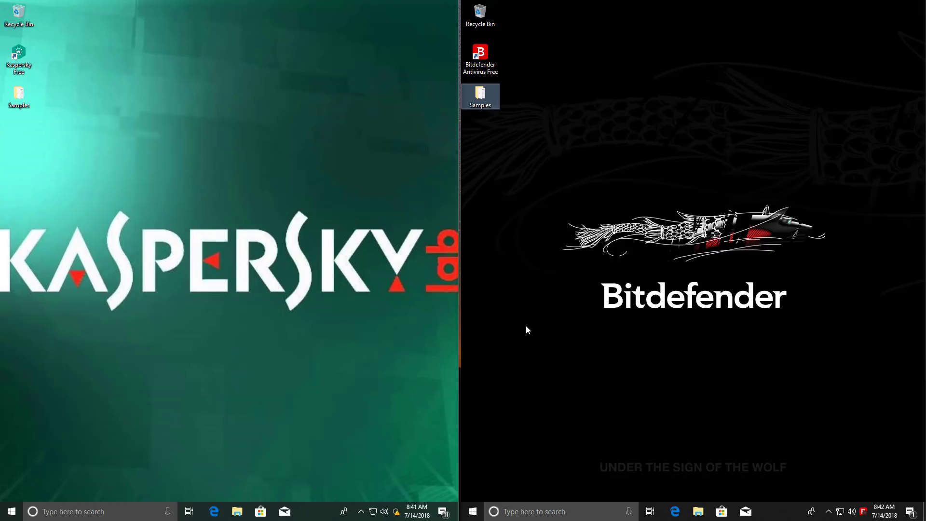
- Start a Bitdefender scan and a Kaspersky virus scan of each desktop's Samples folder
right_click(490, 107)
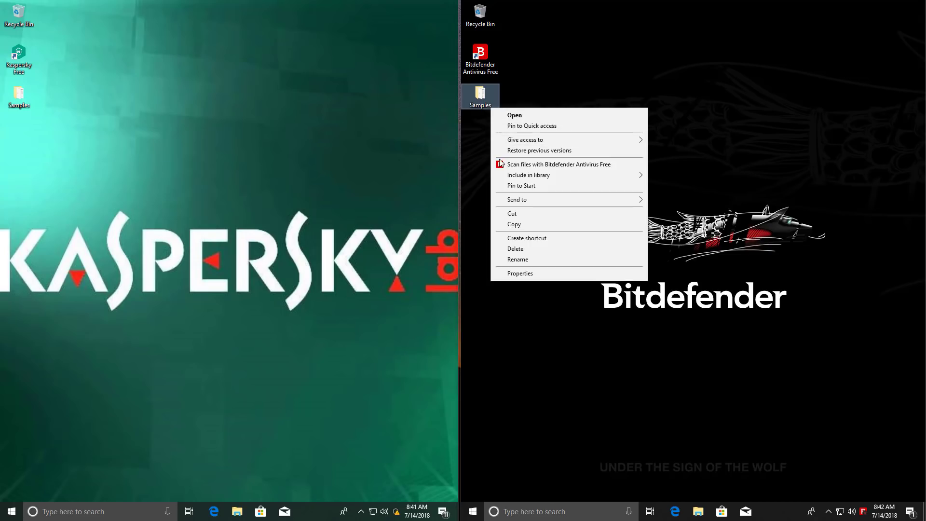
left_click(506, 165)
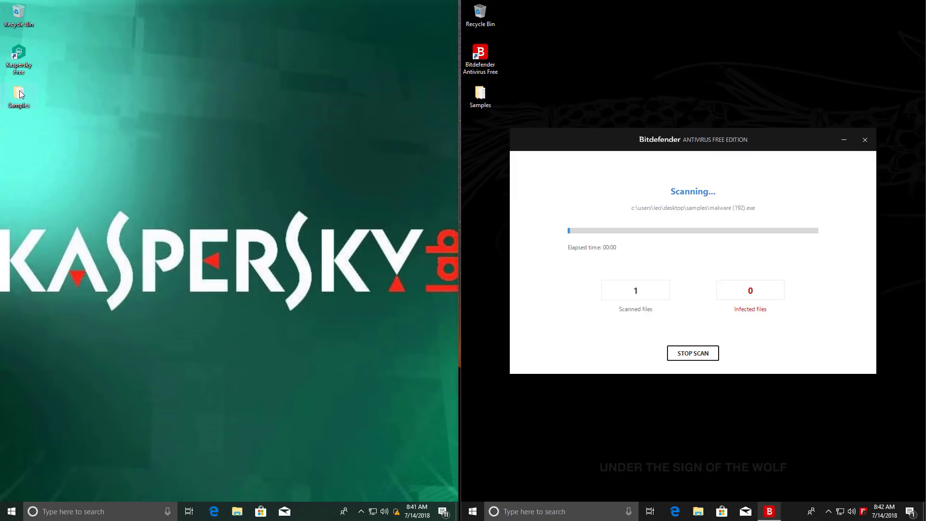
right_click(20, 90)
left_click(41, 122)
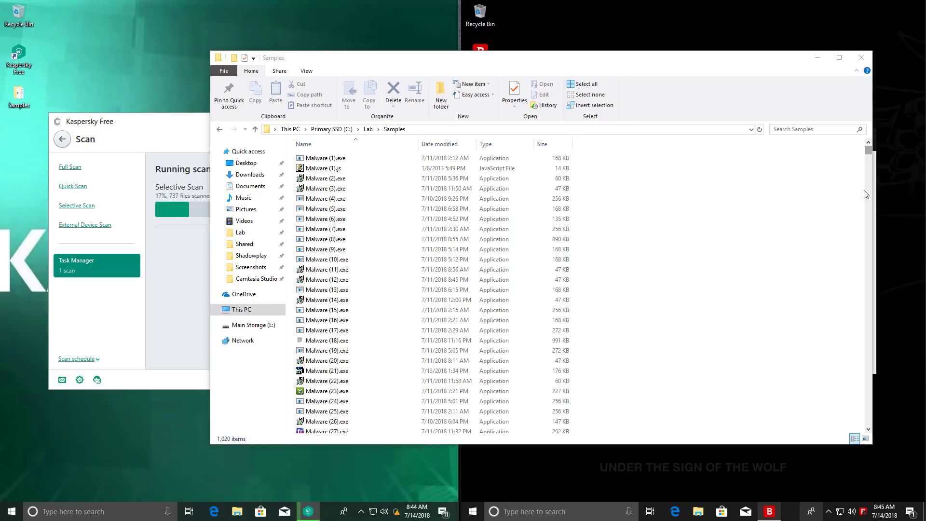
- Scroll through the 1,020-item Samples folder listing, then close that Explorer window
left_click_drag(868, 151, 862, 253)
left_click_drag(864, 304, 863, 396)
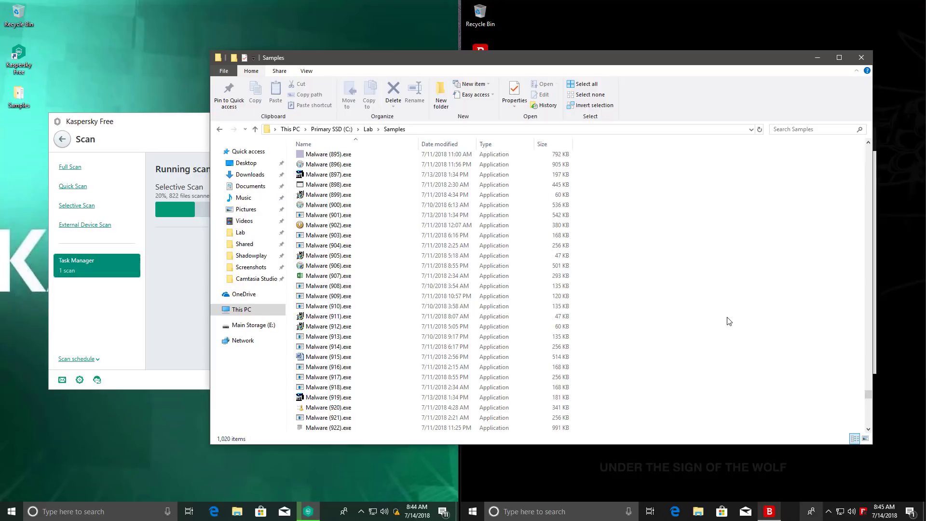
left_click(860, 56)
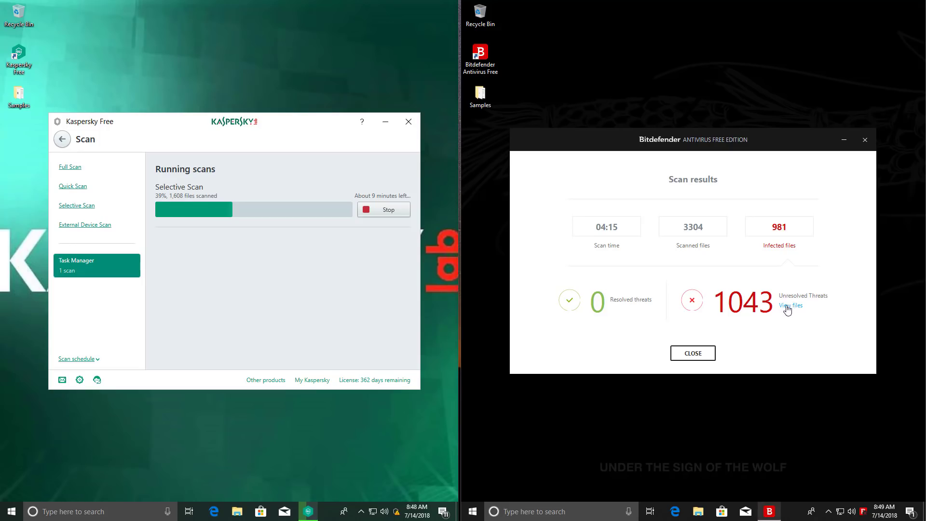
- In Bitdefender, set all 1043 unresolved threats to Delete and apply the action
left_click(787, 306)
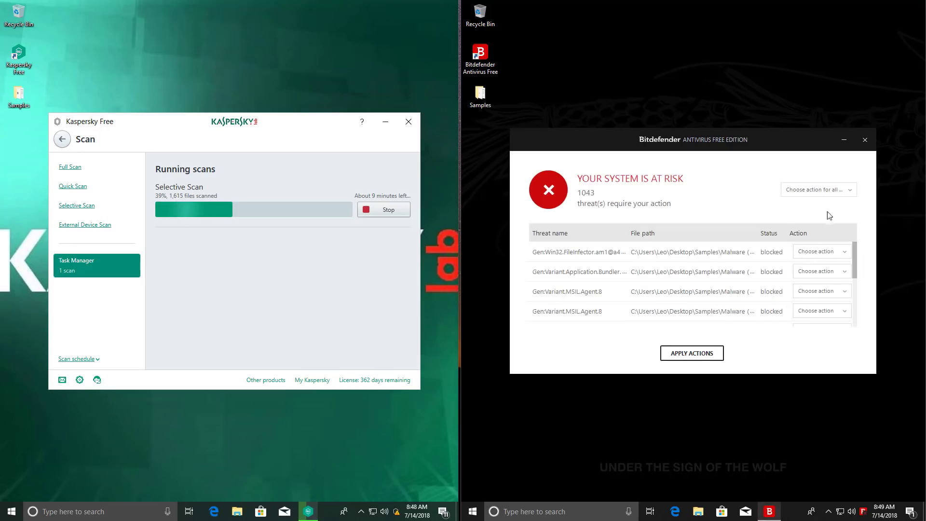
left_click(822, 189)
left_click(787, 214)
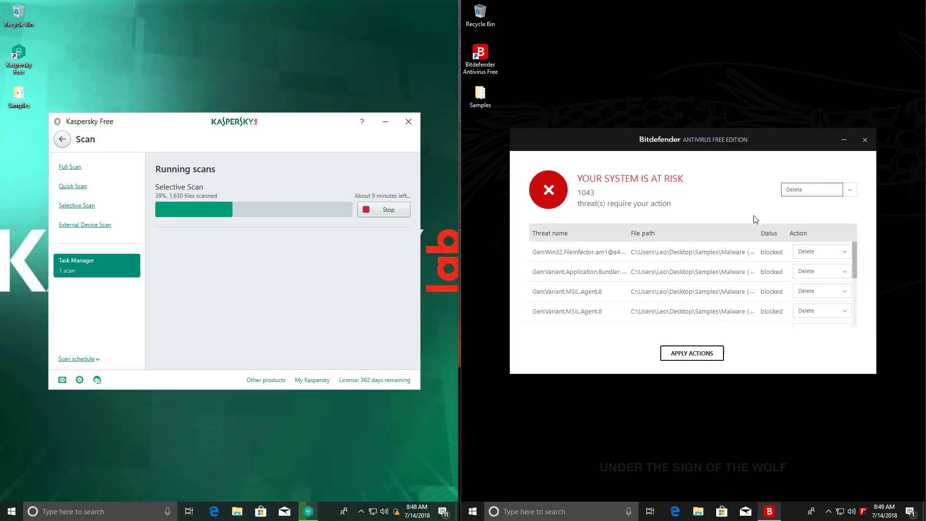
left_click(687, 355)
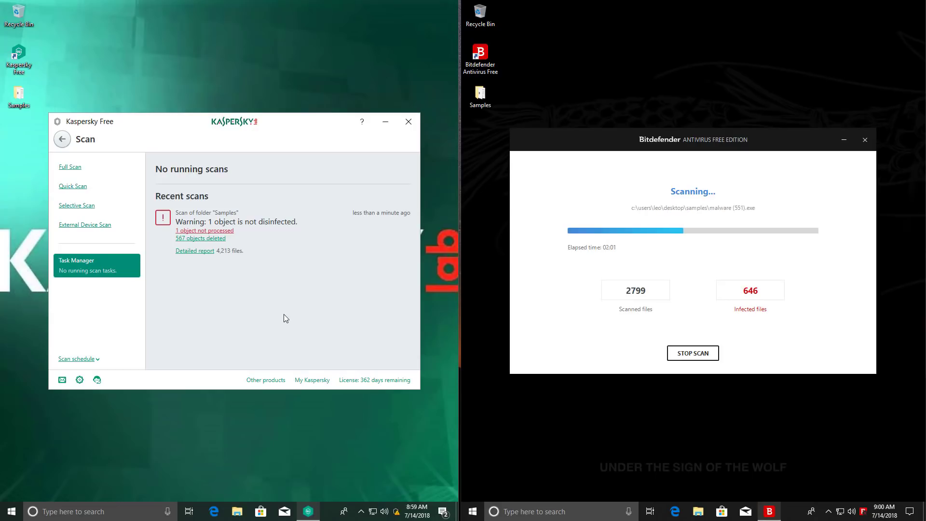
- Delete Kaspersky's unprocessed Malware (771).exe detection and return to the main screen
left_click(227, 232)
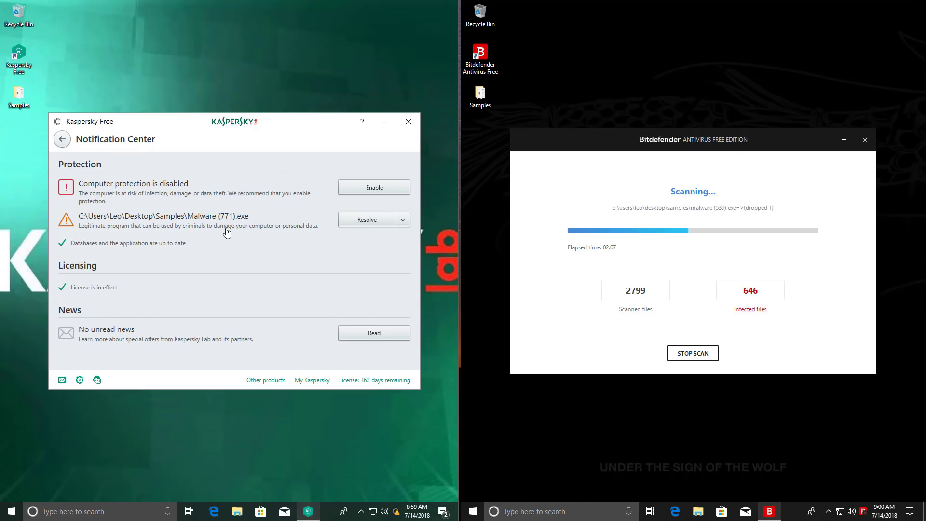
left_click(404, 221)
left_click(352, 224)
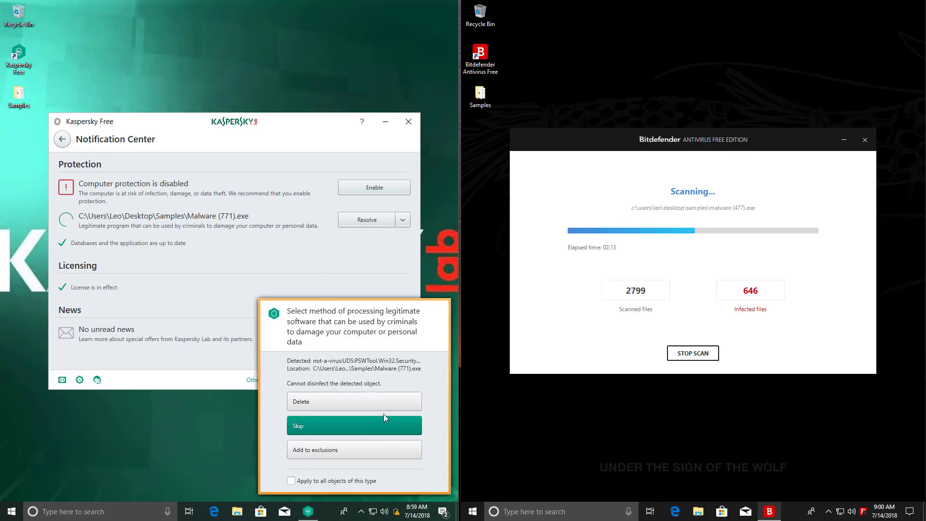
left_click(358, 396)
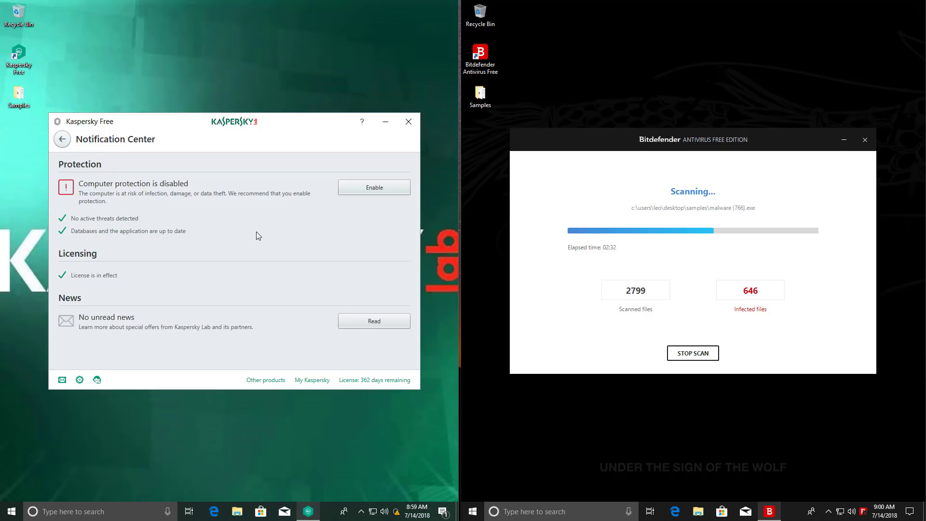
left_click(62, 140)
left_click(64, 140)
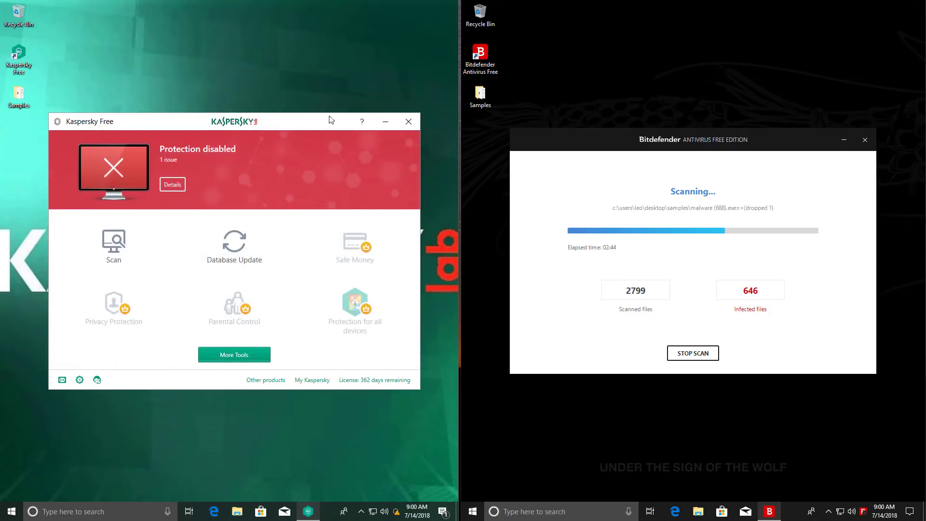
- Close the Kaspersky Free window
left_click(408, 121)
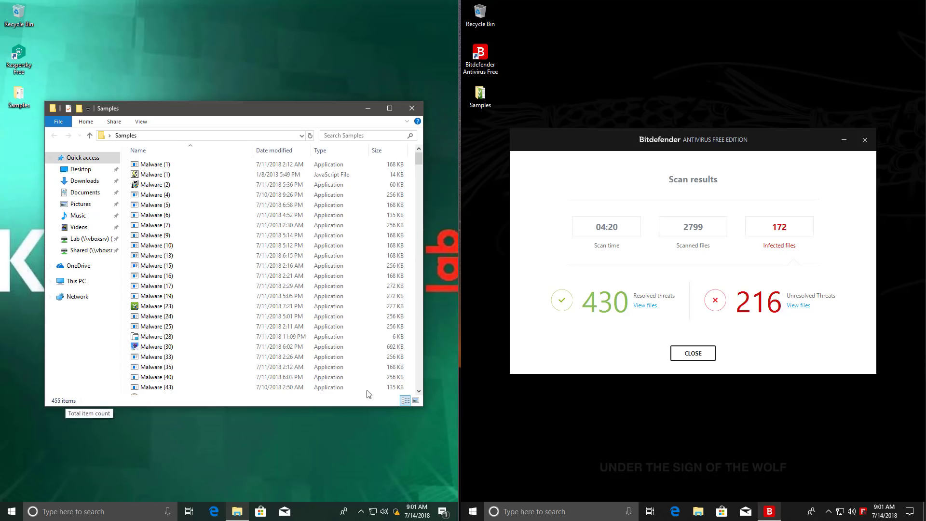
- List Bitdefender's 216 unresolved threats and set the action for all of them to Delete
left_click(799, 306)
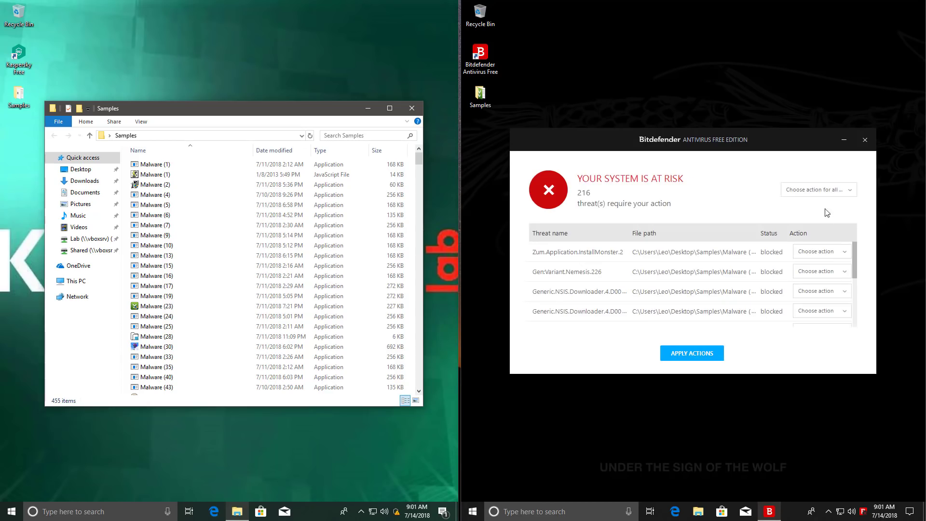
left_click(820, 191)
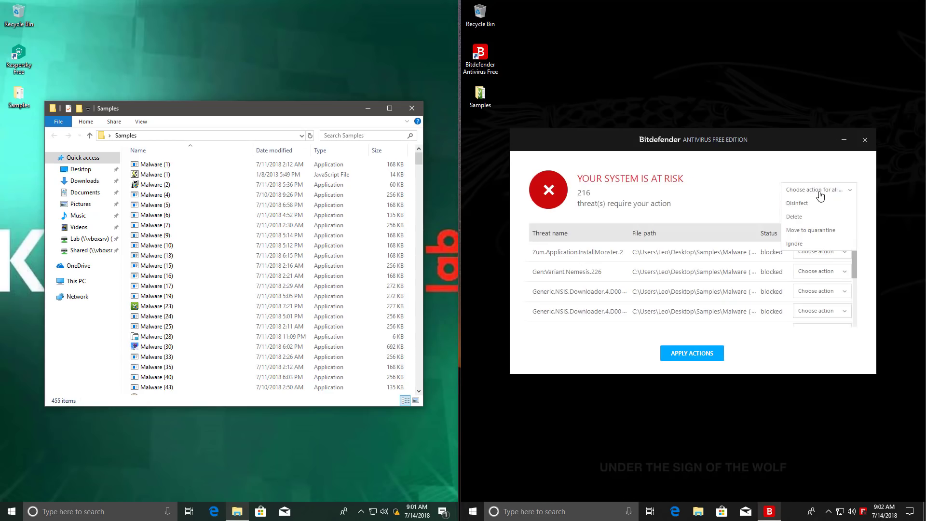
left_click(813, 217)
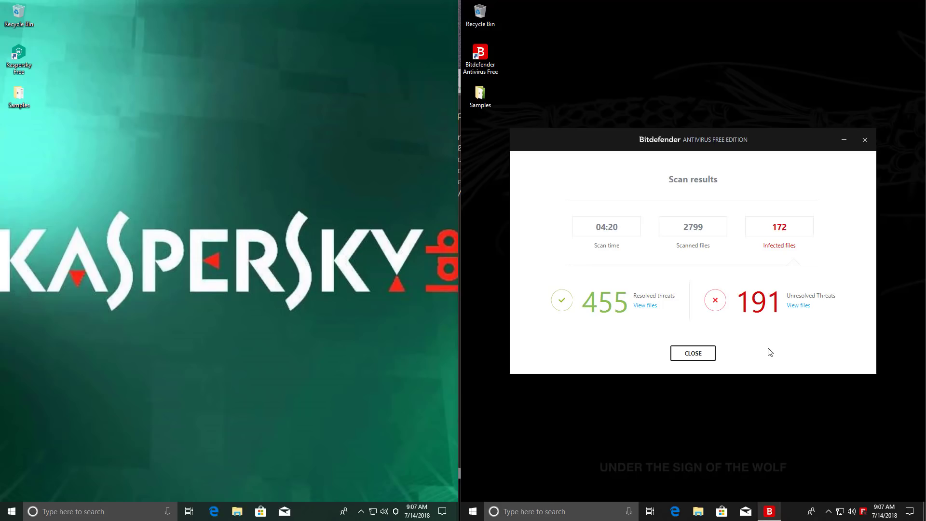
- Move Bitdefender's 191 remaining unresolved threats to quarantine and apply the action
left_click(796, 313)
left_click(818, 190)
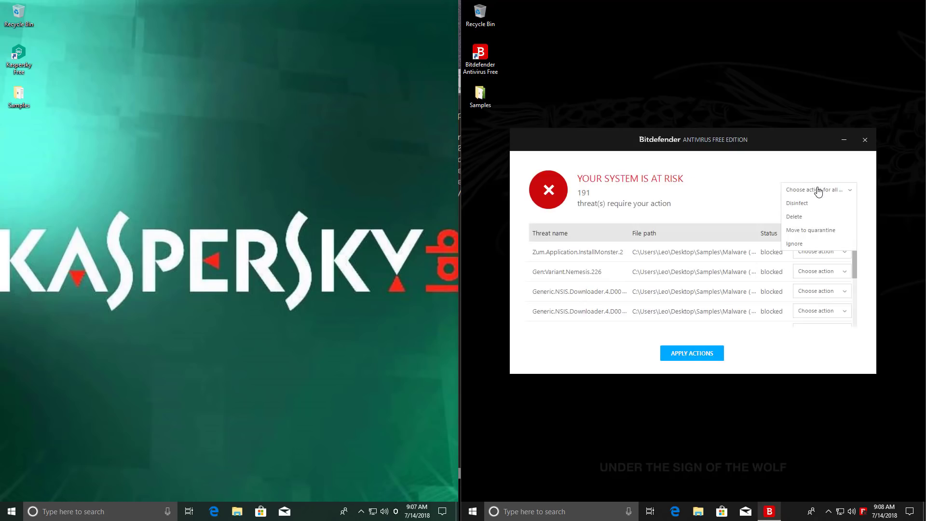
left_click(789, 232)
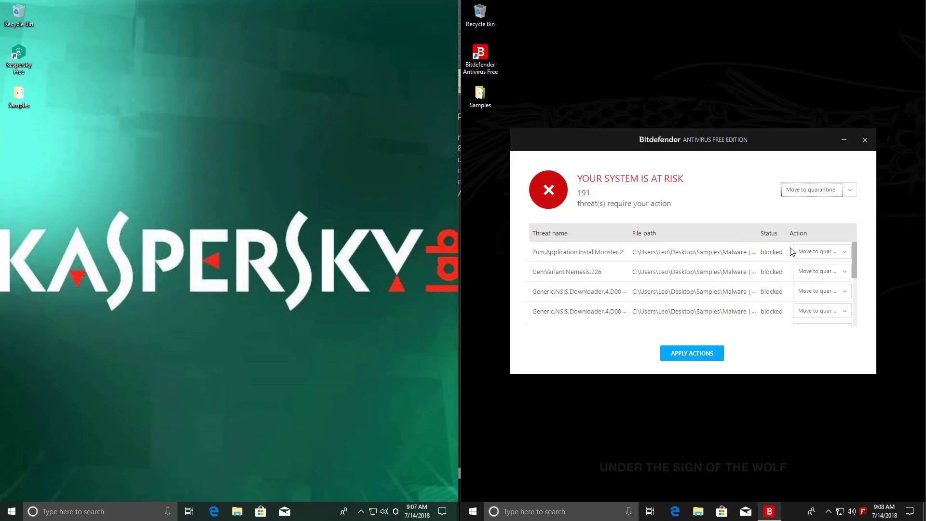
left_click(689, 353)
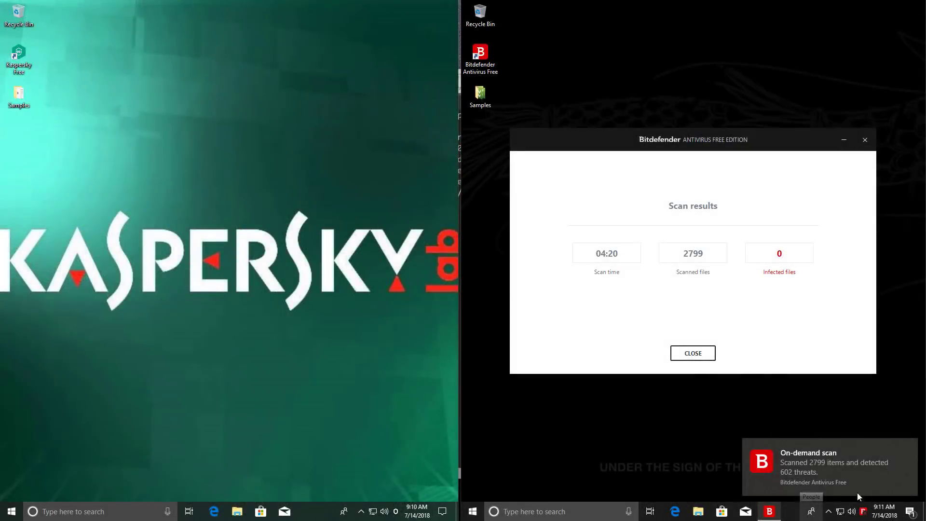
- Close Bitdefender's scan results and open the Samples folder on both machines
left_click(693, 353)
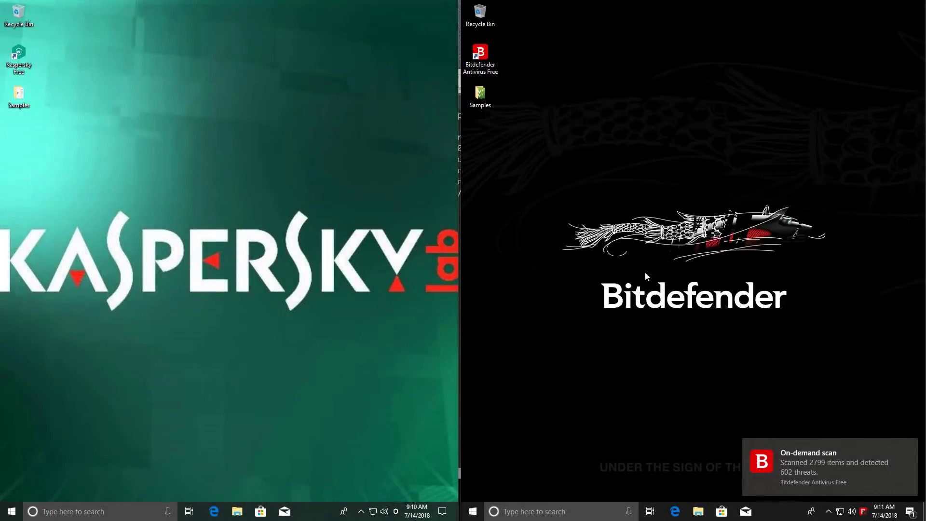
double_click(480, 98)
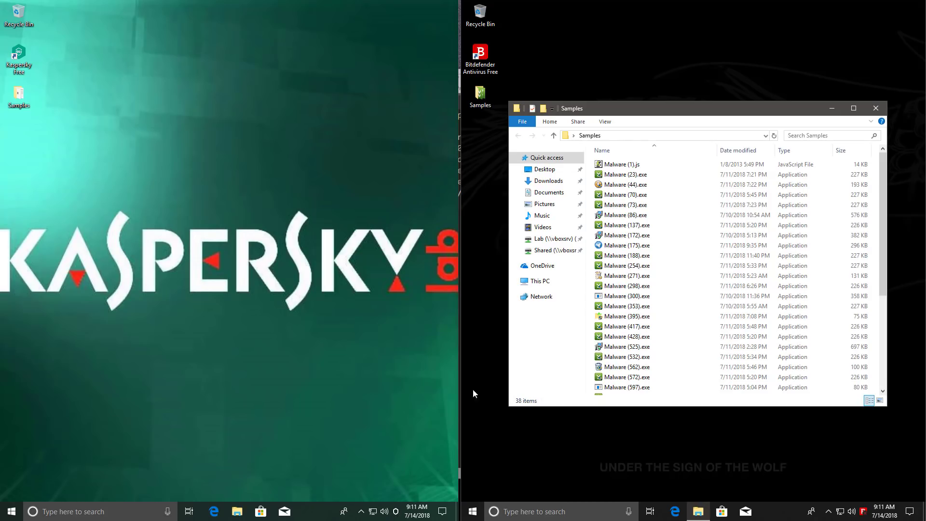
double_click(19, 96)
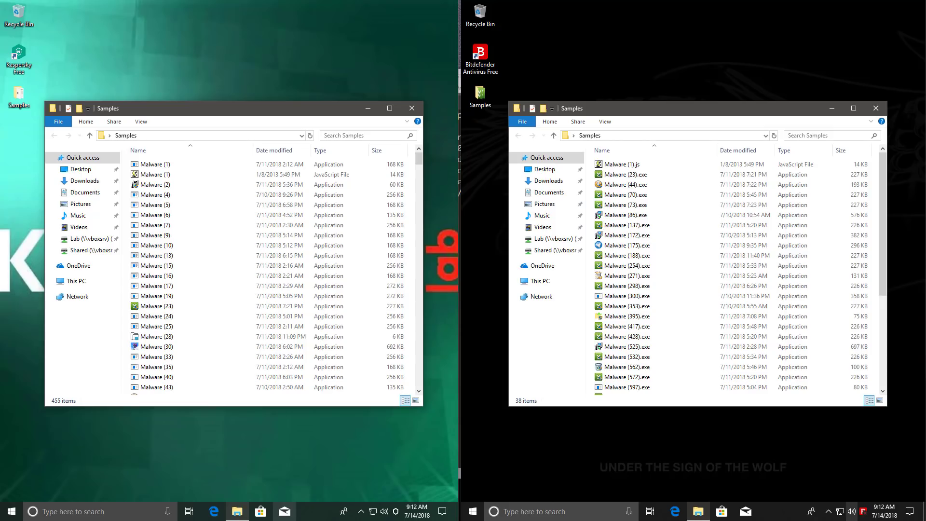
- Open both antivirus windows and turn Bitdefender's real-time Protection Shield back on
left_click(395, 511)
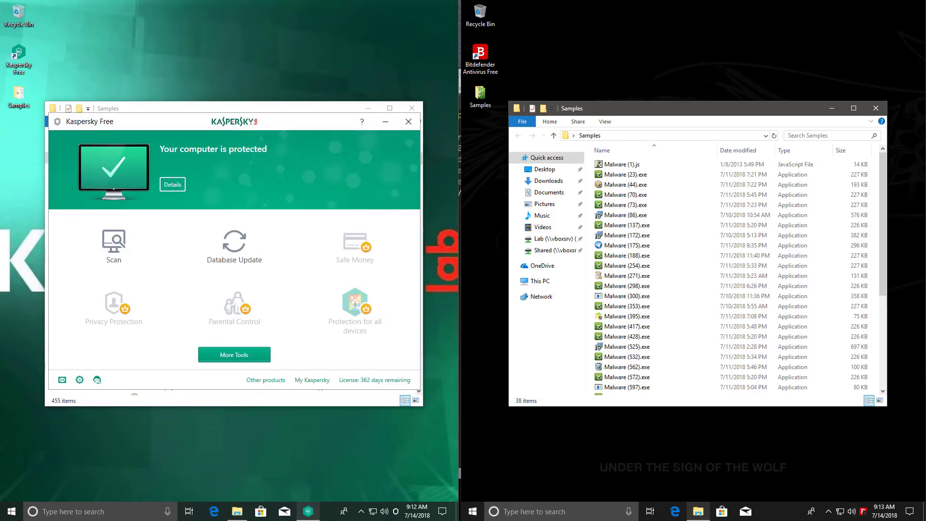
left_click(863, 511)
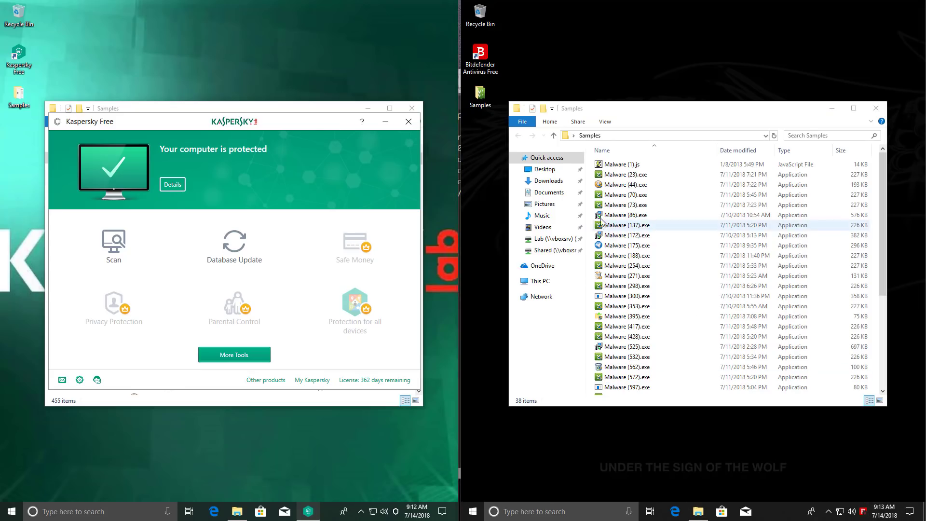
left_click(757, 128)
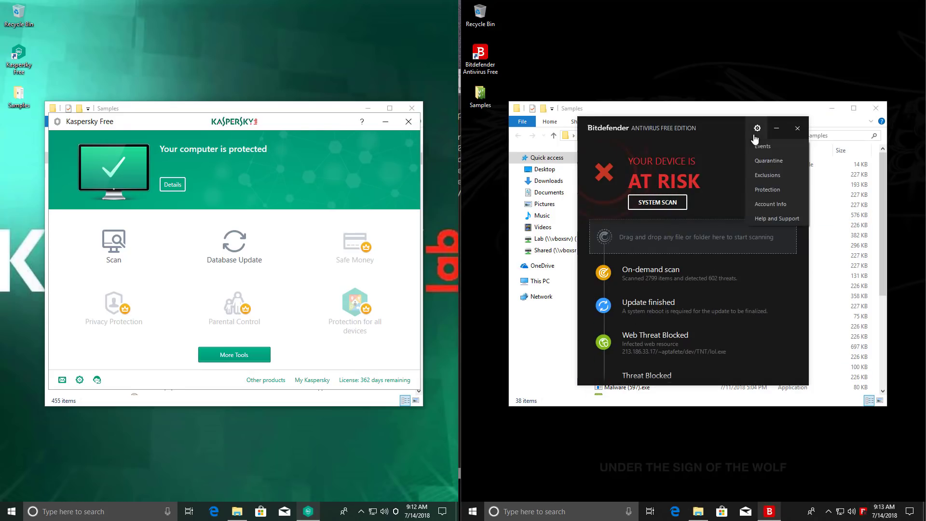
left_click(721, 182)
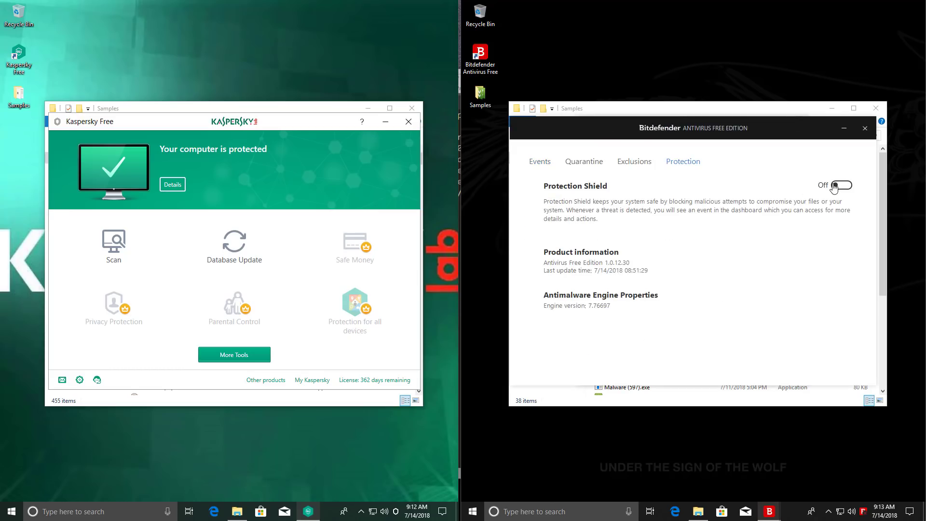
left_click(830, 186)
left_click(864, 131)
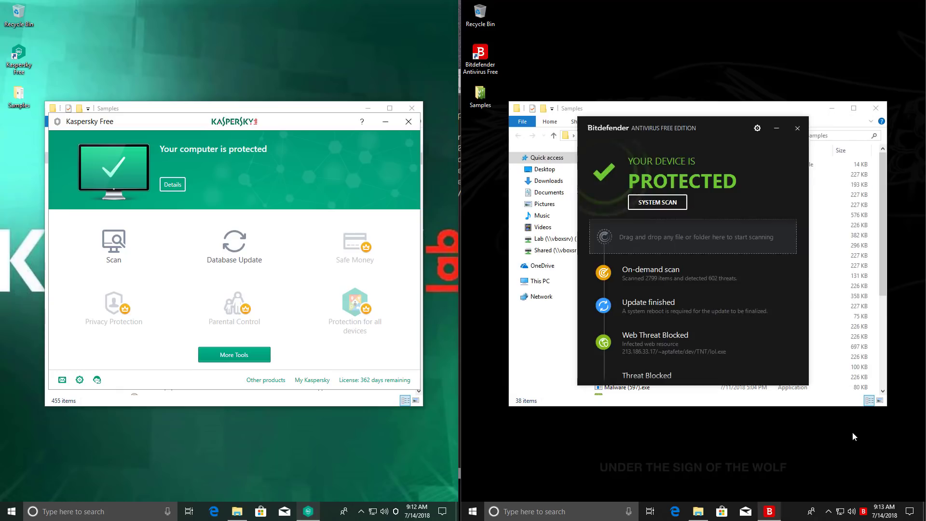
- Close the Bitdefender and Kaspersky windows, leaving the Samples folders visible
left_click(797, 127)
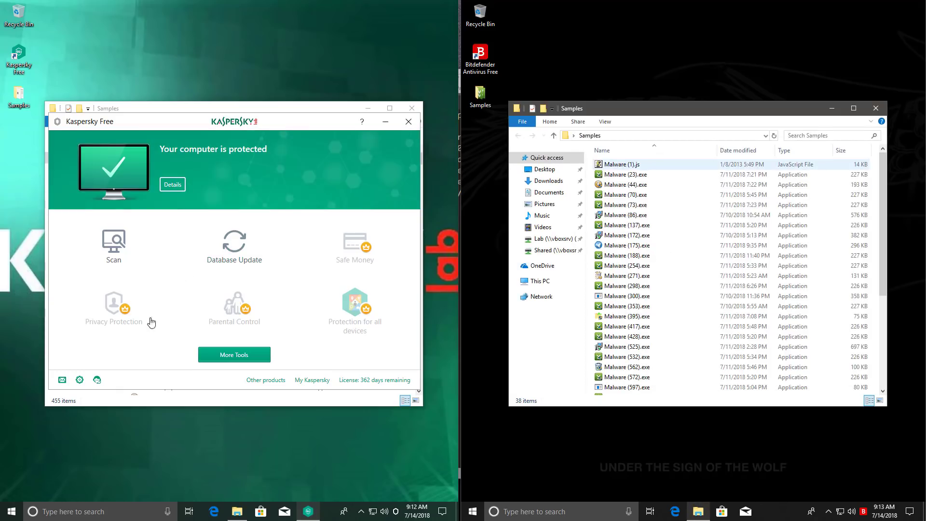
left_click(79, 380)
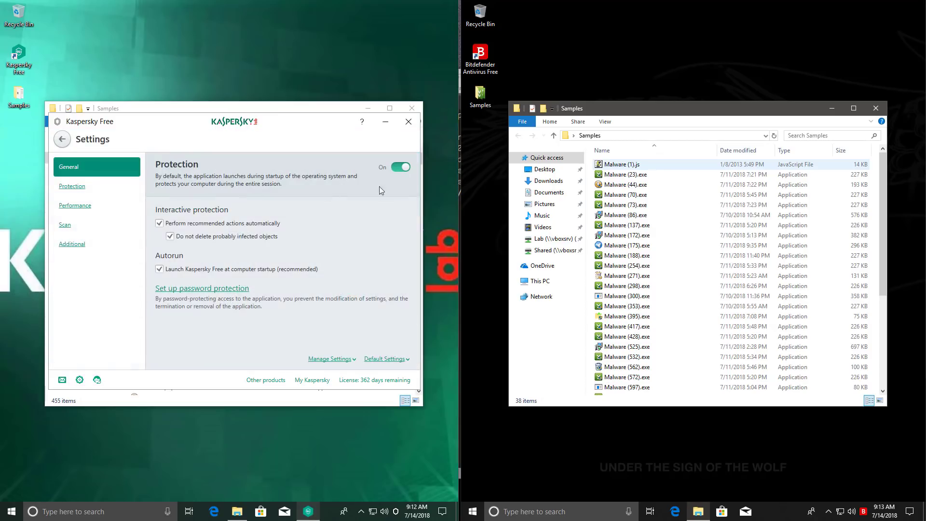
left_click(408, 122)
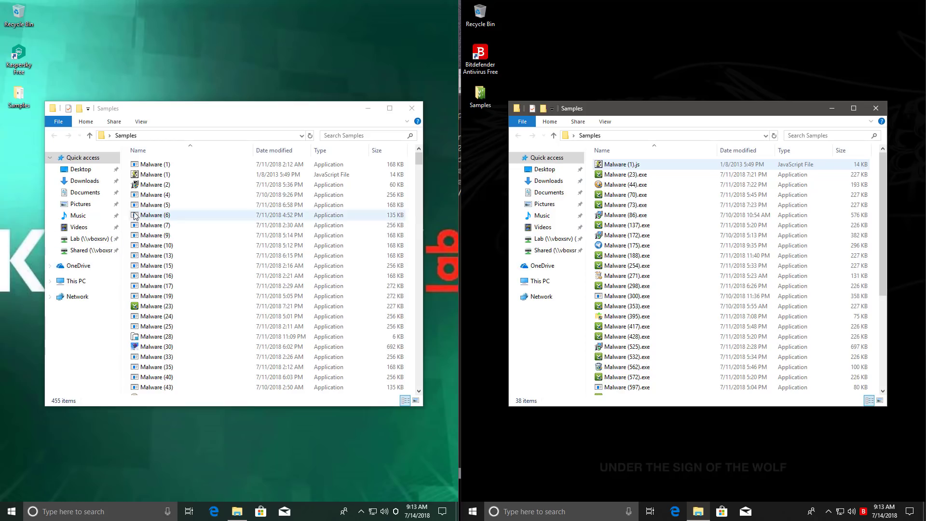
- Run the leftover Malware (1).js on both machines and dismiss the script errors
left_click(155, 165)
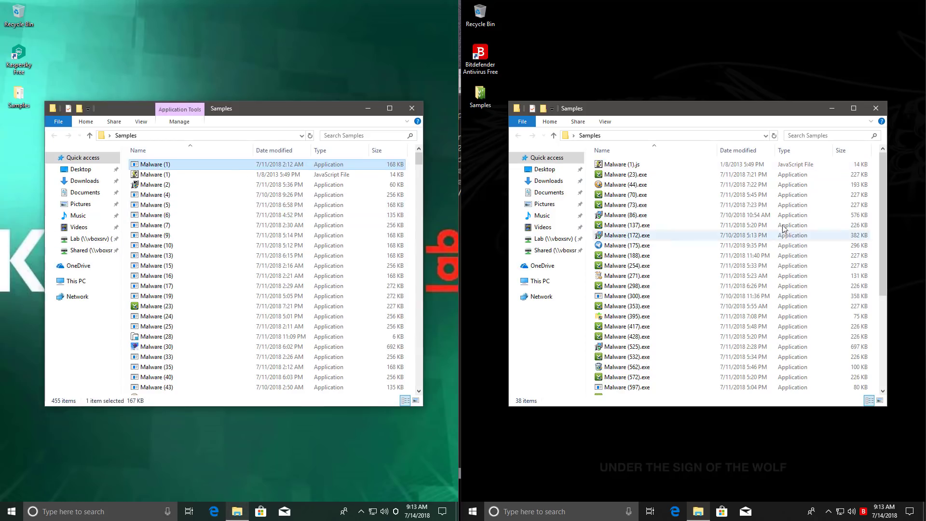
double_click(628, 164)
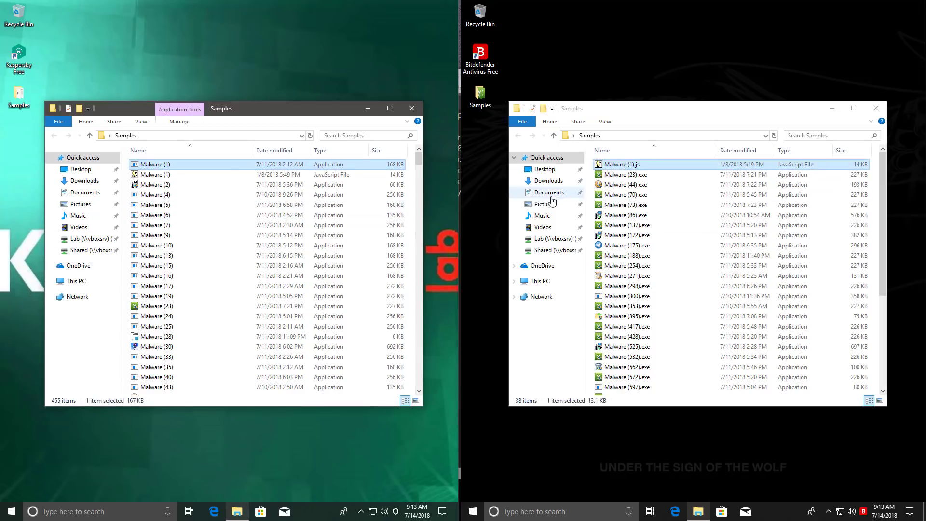
left_click(757, 302)
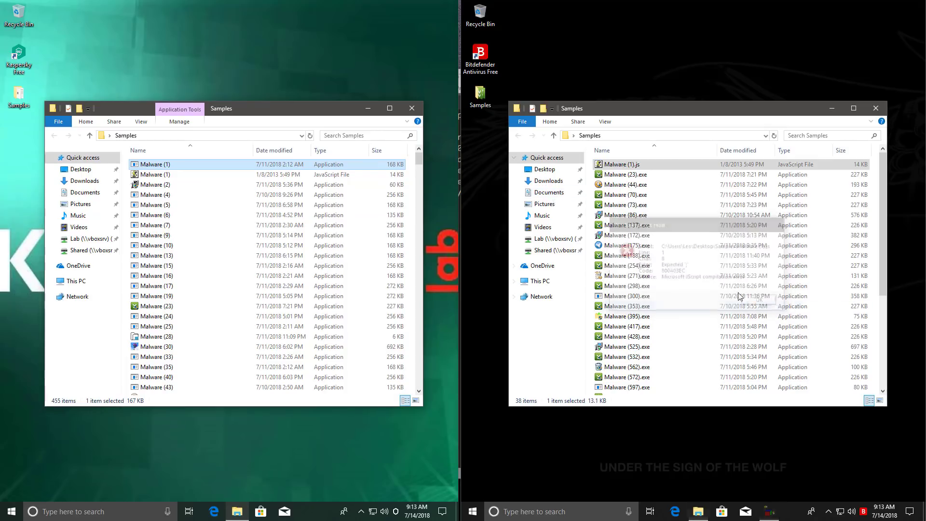
left_click(630, 176)
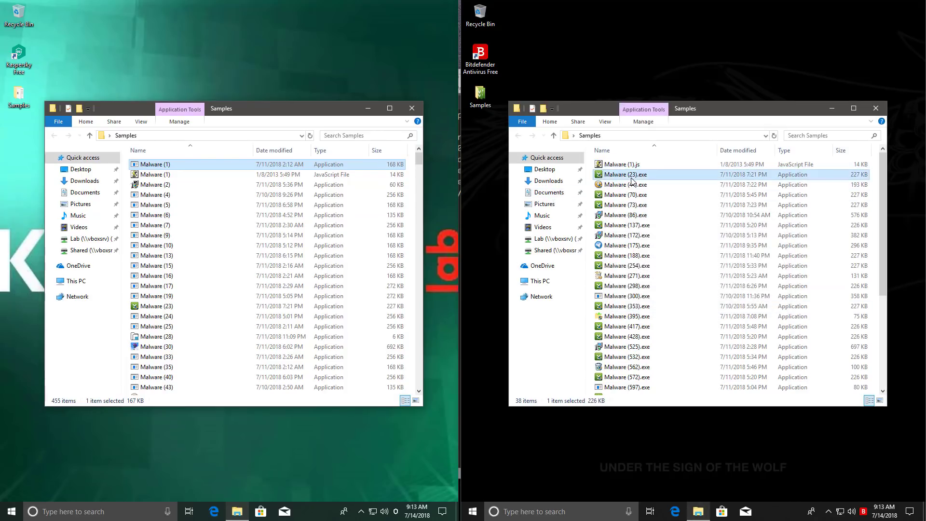
double_click(159, 175)
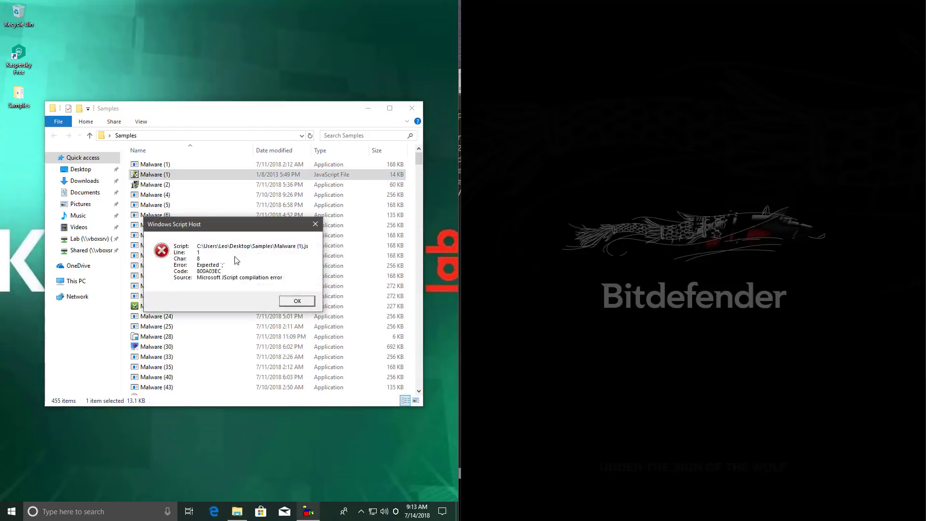
left_click(282, 303)
- Run Malware (23), (44), (172) and (13), approving UAC prompts and dismissing the failed-install message
left_click(635, 324)
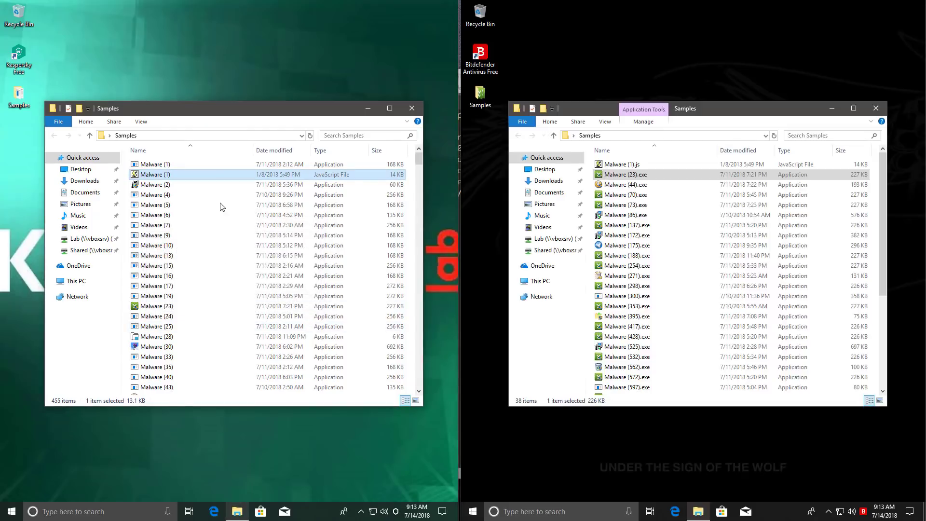
left_click(181, 195)
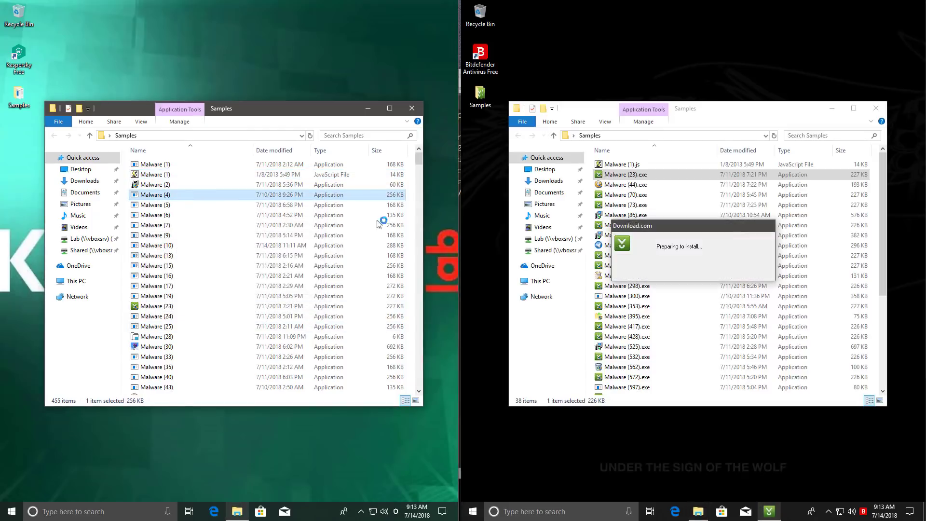
left_click(627, 195)
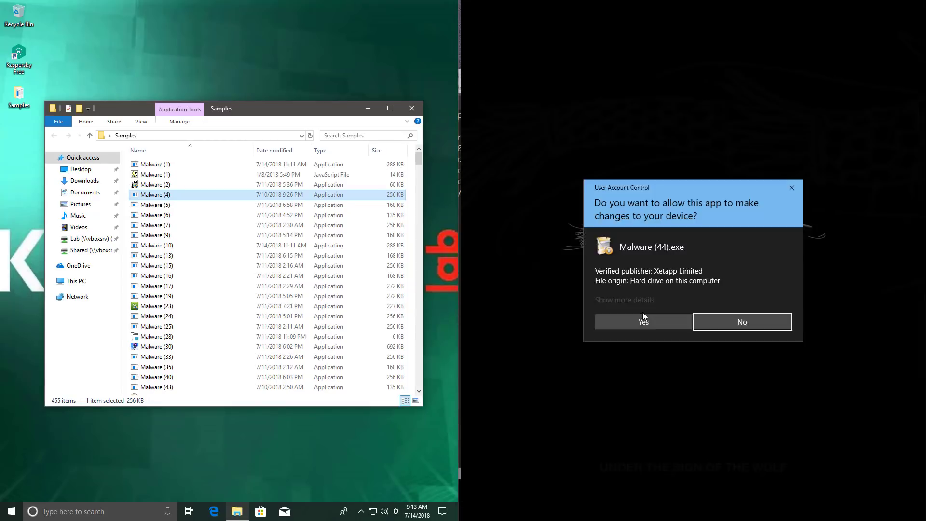
left_click(645, 322)
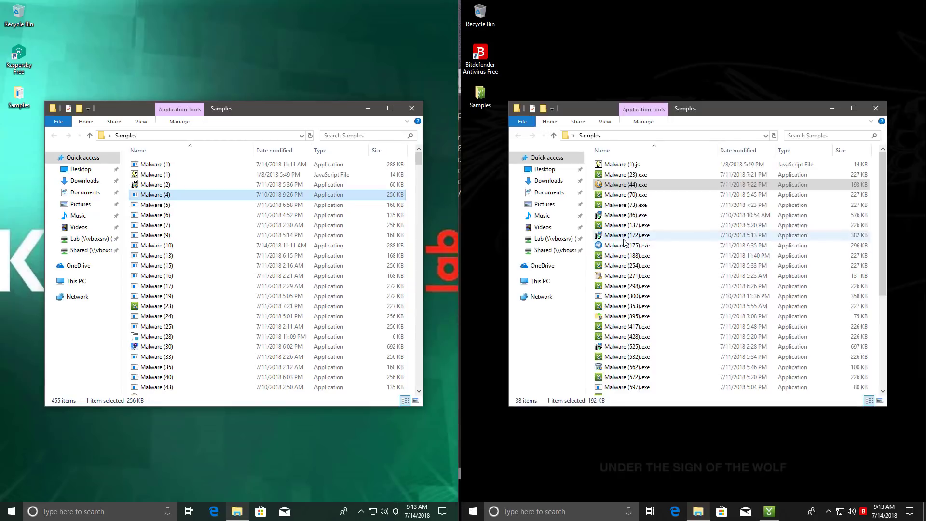
left_click(626, 237)
double_click(170, 254)
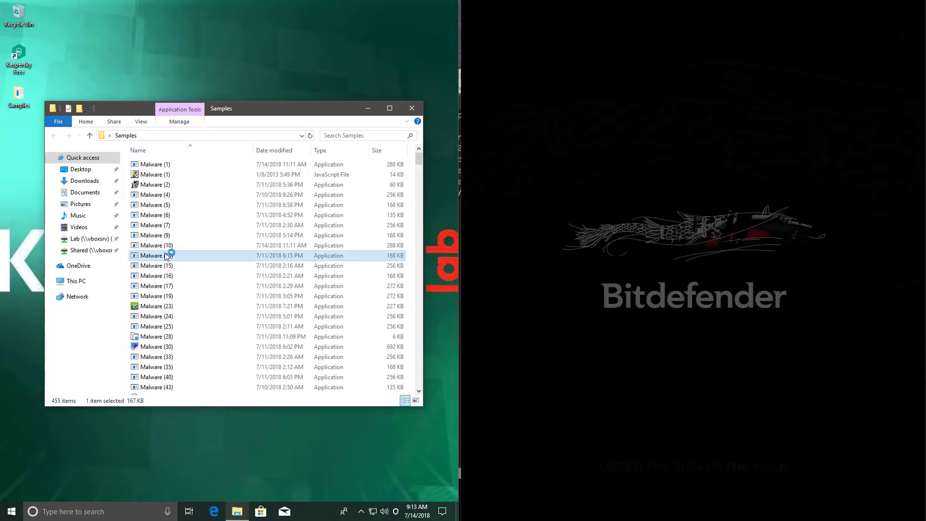
left_click(655, 328)
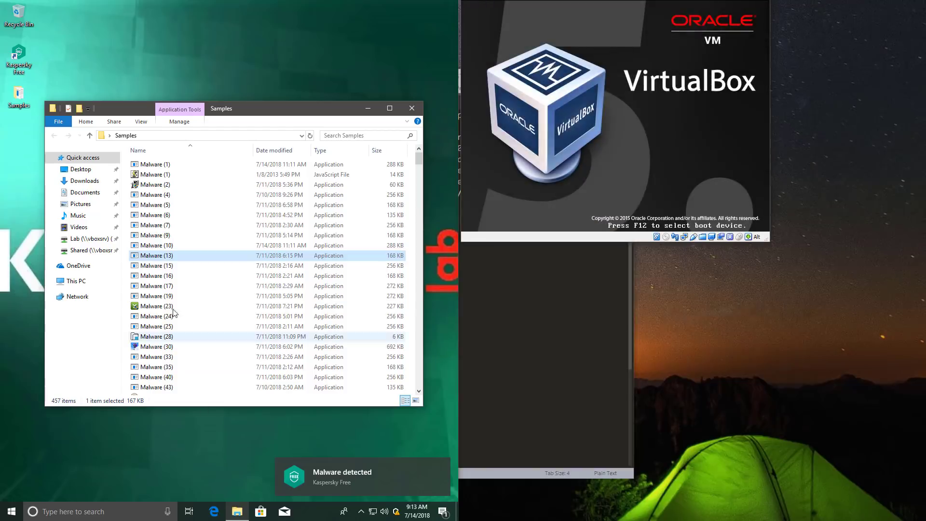
- On the Kaspersky machine, run Malware (23) and (17), approving UAC and dismissing the error, then select further samples
left_click(164, 307)
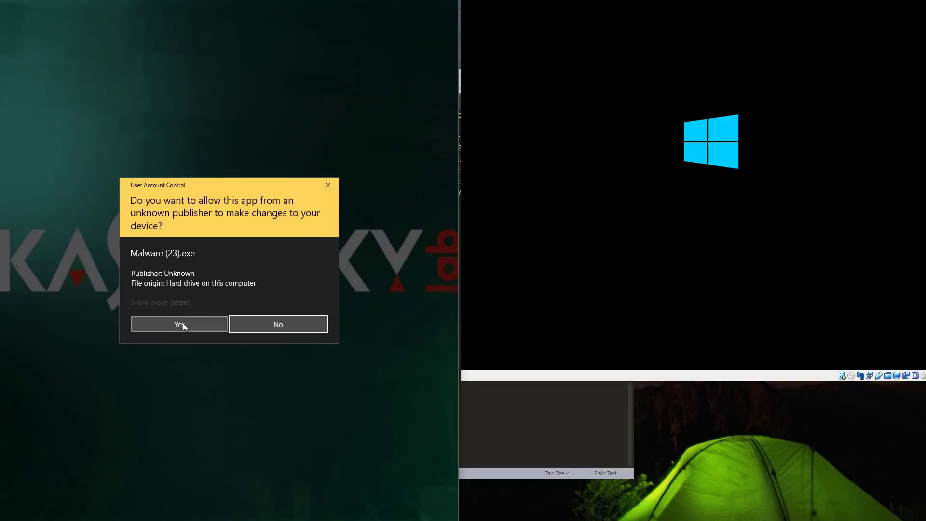
left_click(184, 324)
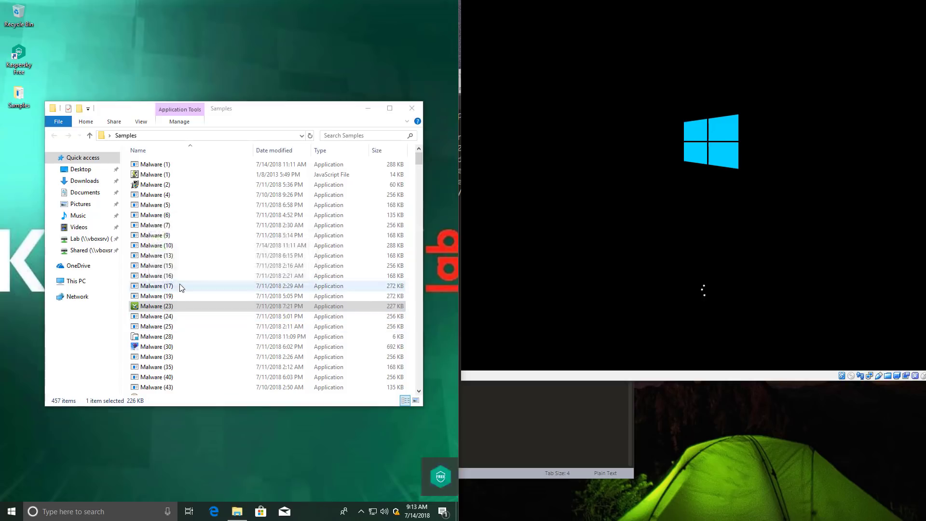
left_click(301, 288)
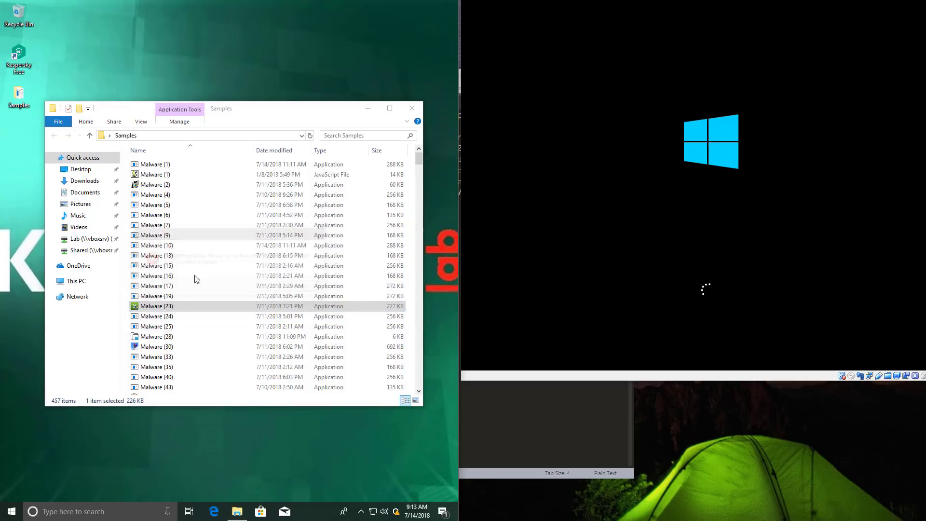
double_click(154, 286)
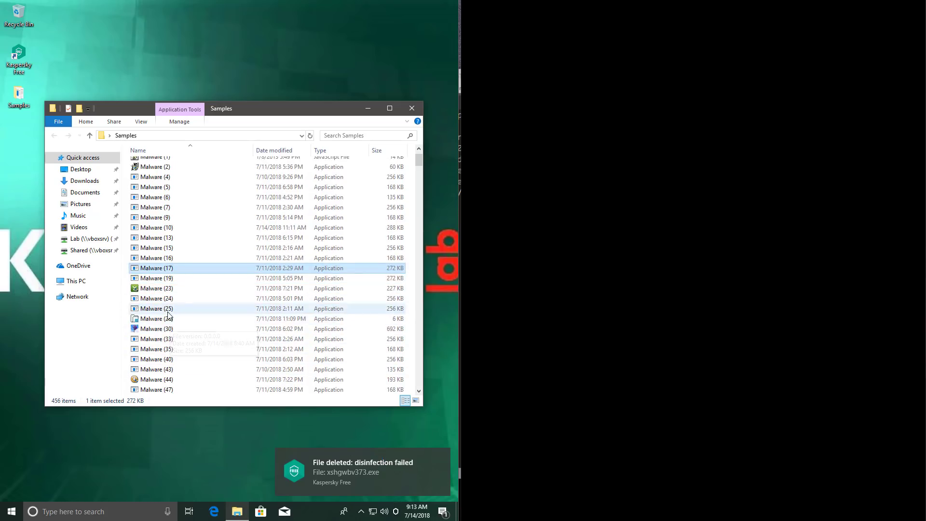
left_click(168, 312)
left_click(169, 315)
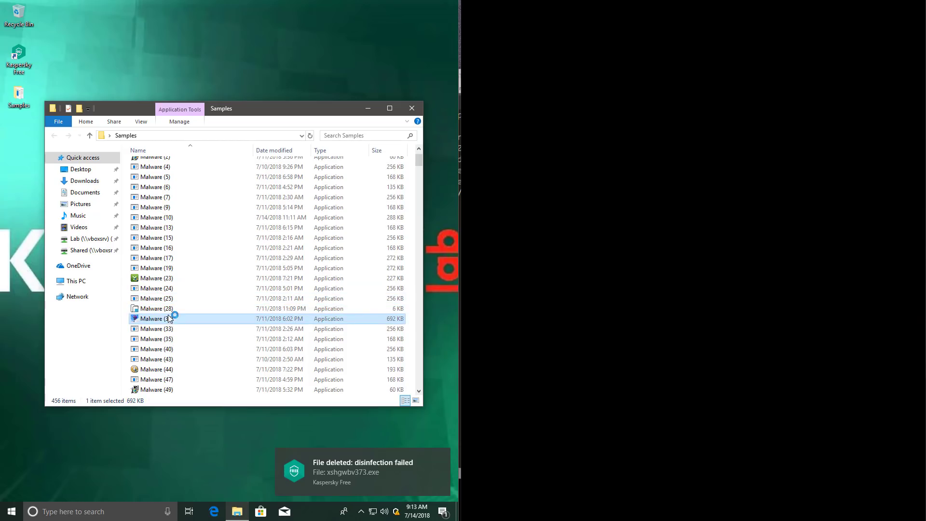
left_click(168, 311)
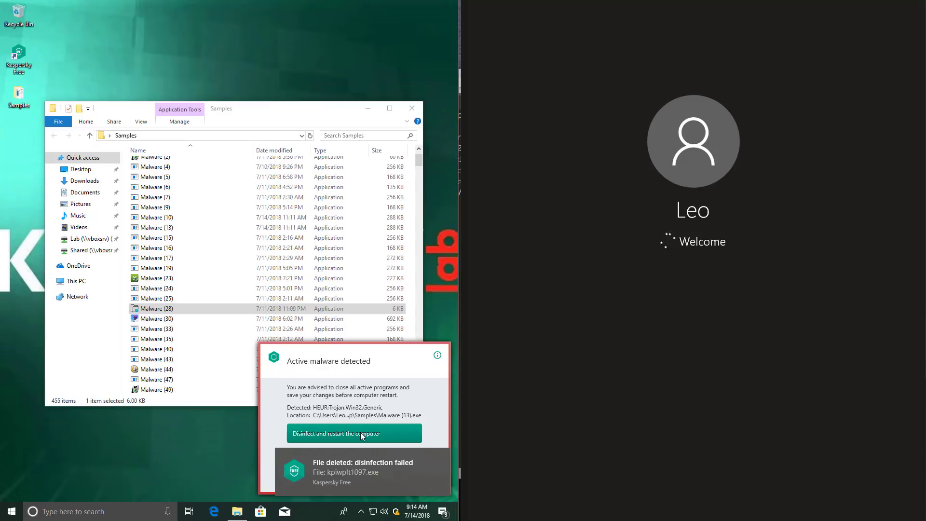
- On the Bitdefender machine, run Malware (395), (525) and (860).exe, continuing the Download Manager and XP Codec Pack installers
left_click(360, 432)
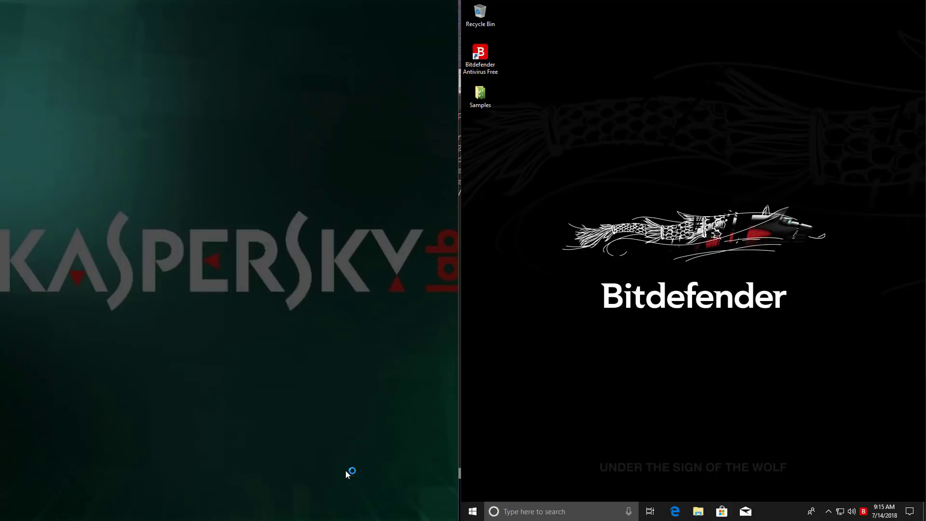
left_click(347, 433)
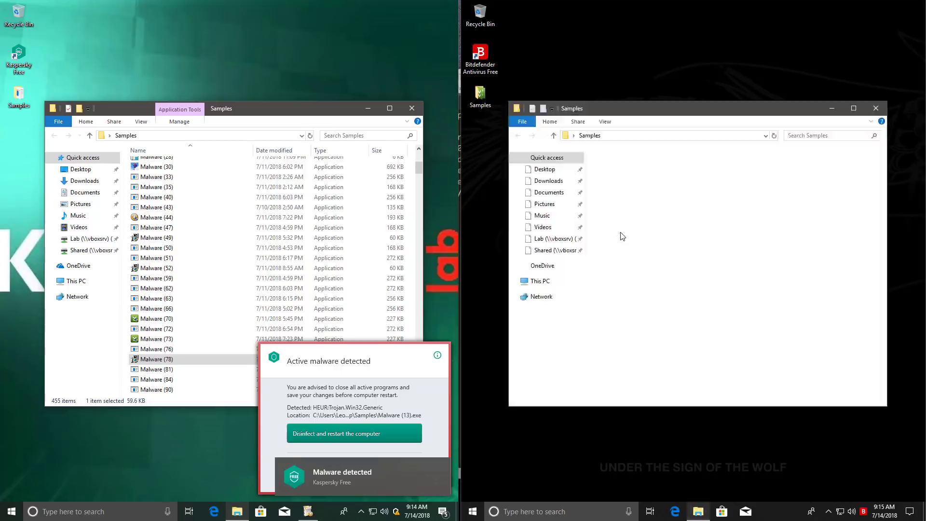
left_click(643, 324)
left_click(627, 346)
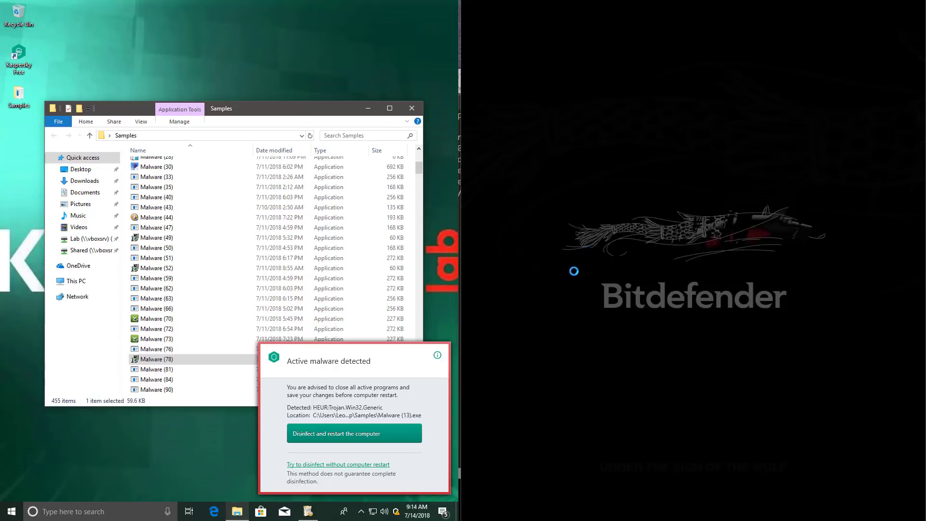
left_click(623, 319)
scroll(608, 328, "down", 1)
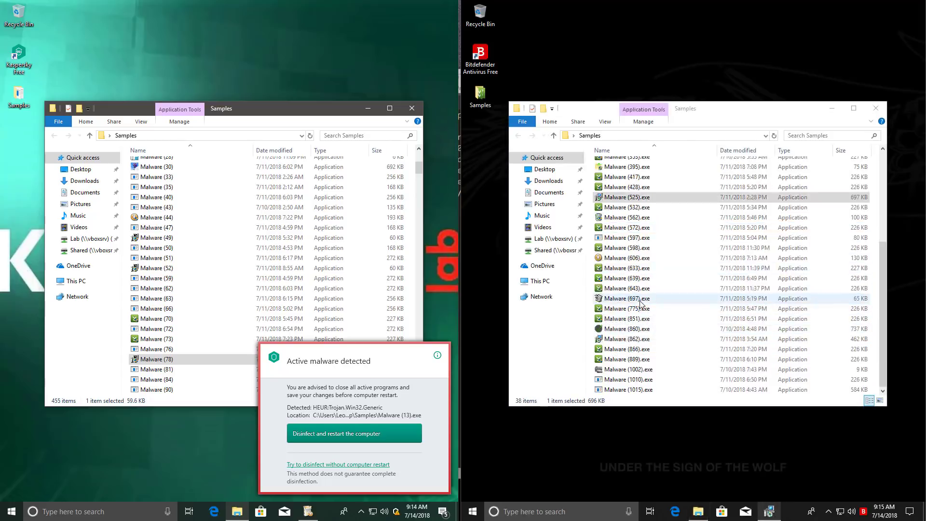
left_click(764, 368)
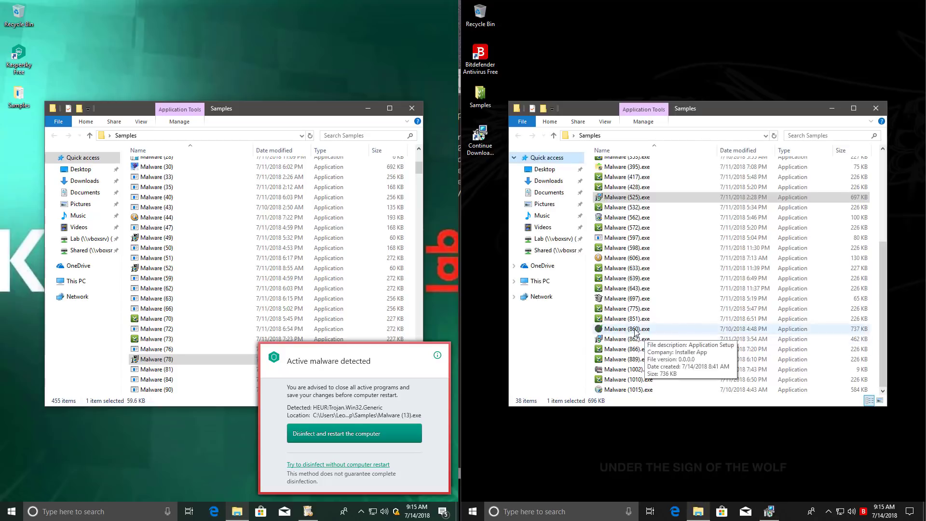
double_click(634, 331)
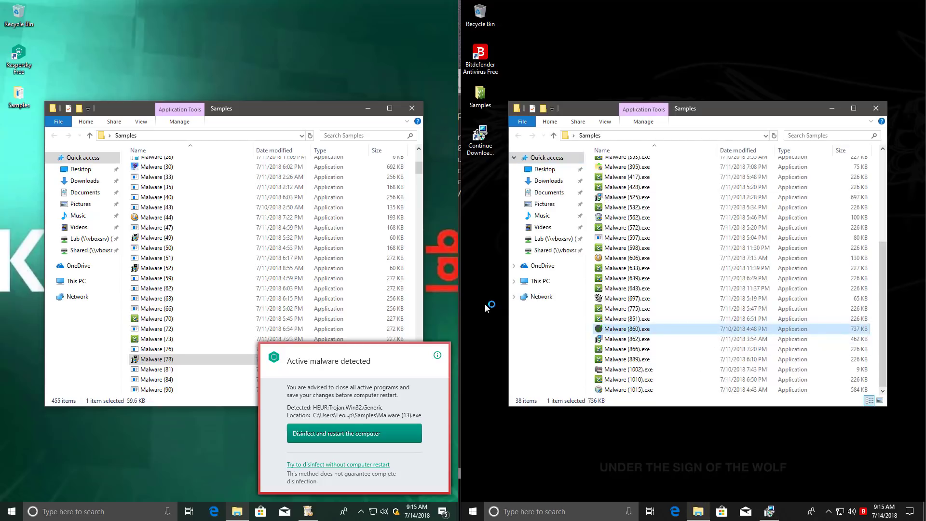
left_click(151, 379)
scroll(151, 379, "down", 8)
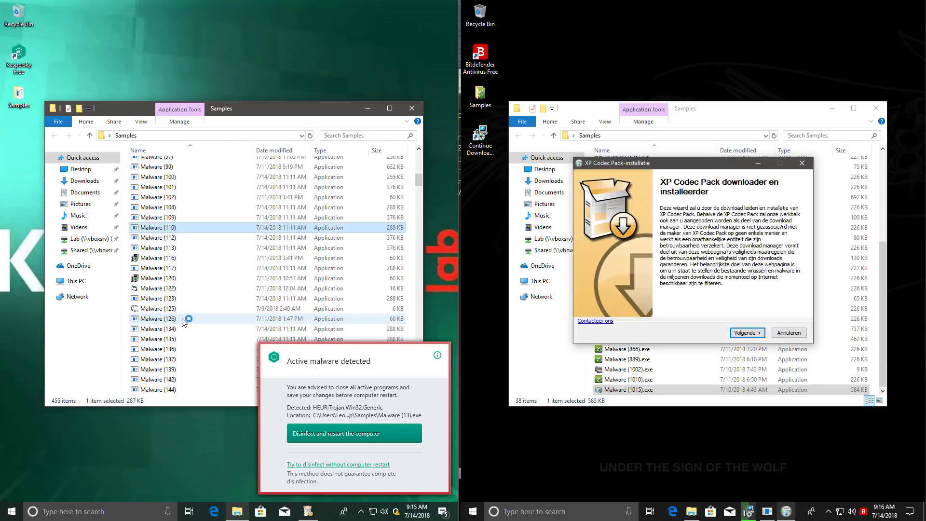
left_click(752, 333)
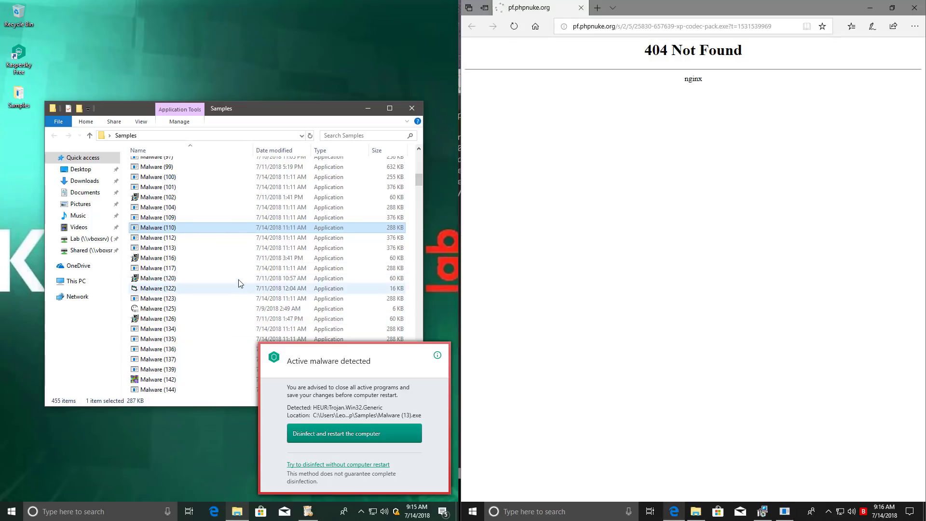
- On the Kaspersky machine, run Malware (153) and (321), dismissing the 16-bit and can't-run errors
left_click(164, 298)
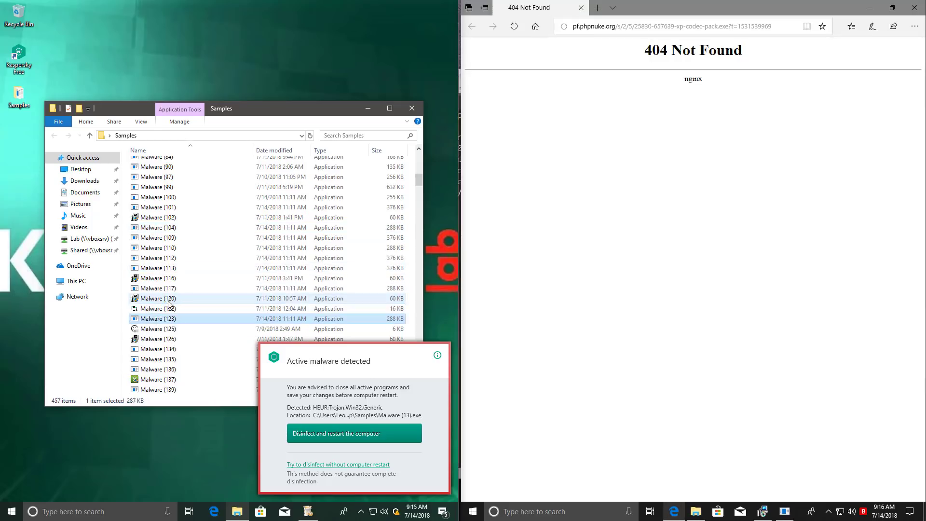
scroll(157, 309, "down", 5)
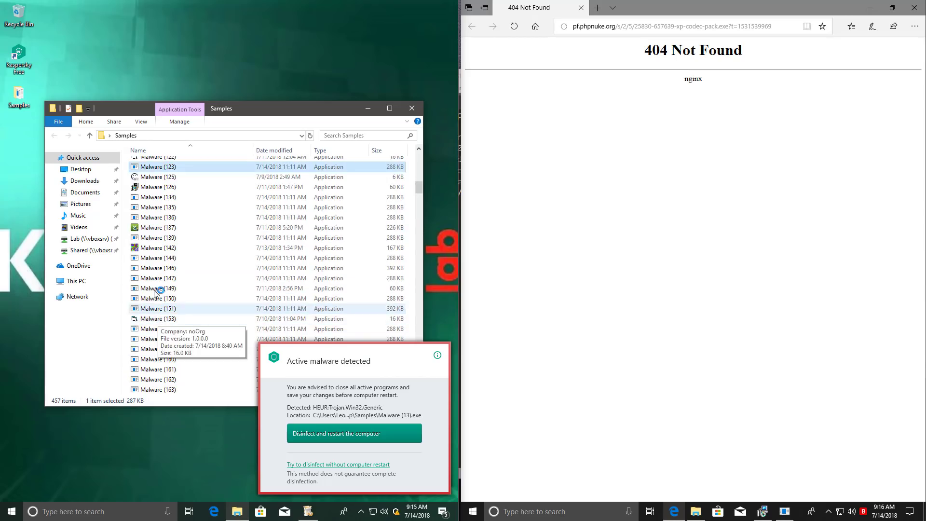
left_click(183, 268)
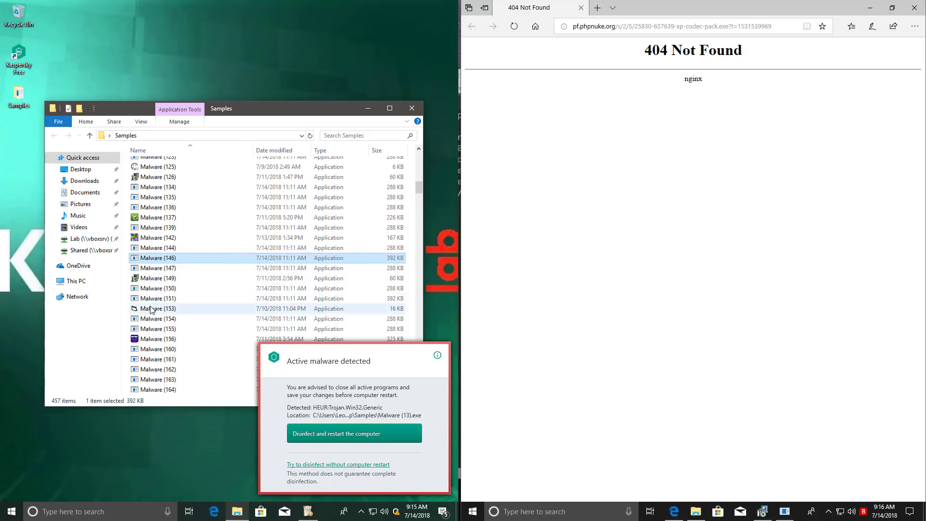
double_click(179, 306)
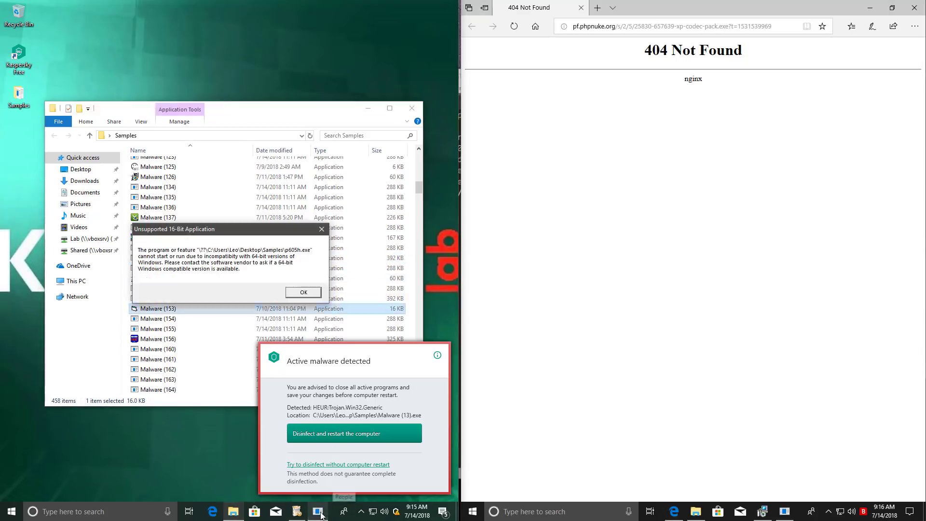
left_click(306, 291)
left_click(164, 340)
scroll(176, 284, "down", 20)
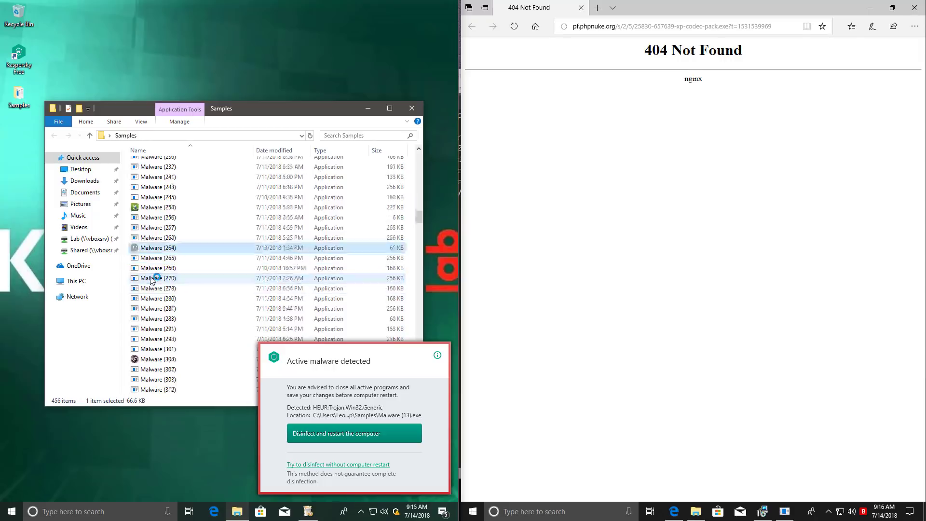
double_click(193, 298)
left_click(355, 269)
- Run Malware (364) and (428), approving UAC and cancelling the failed-installation error, then select Malware (697)
scroll(159, 289, "down", 6)
double_click(159, 268)
scroll(159, 268, "down", 8)
double_click(164, 207)
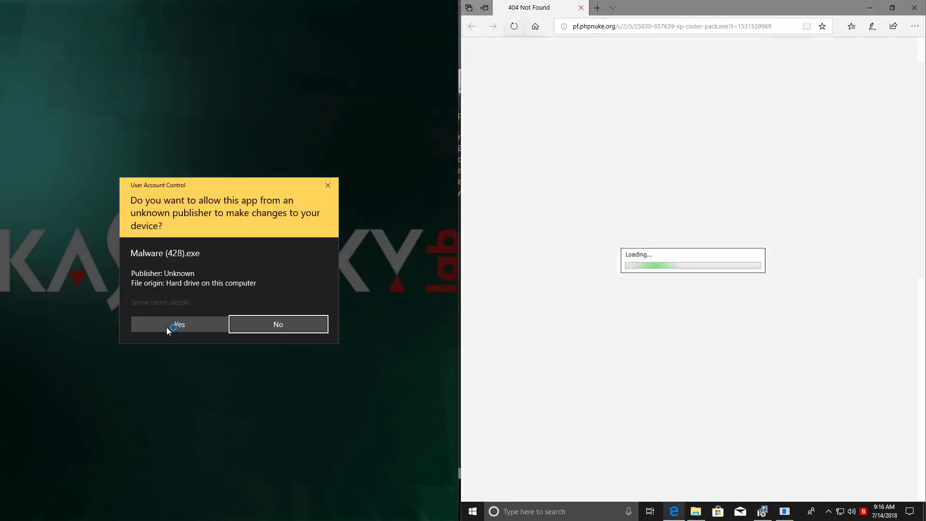
left_click(168, 325)
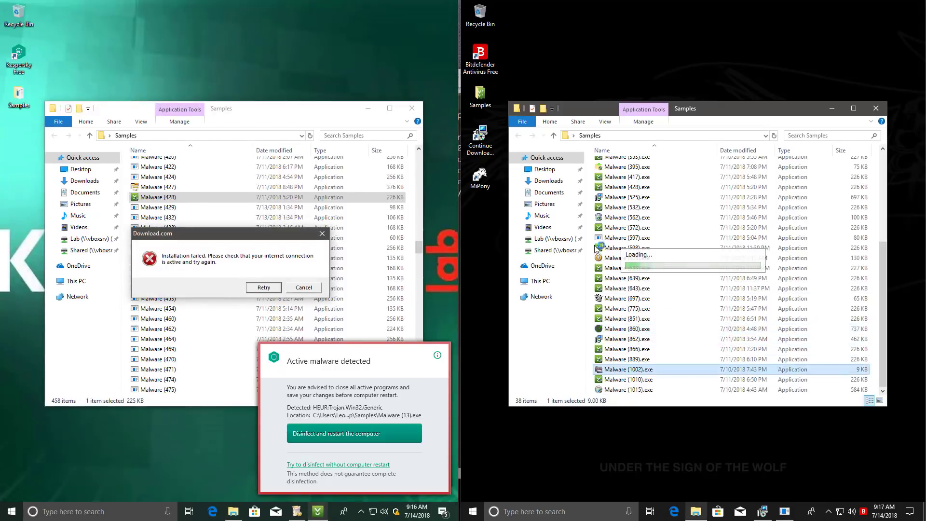
left_click(304, 288)
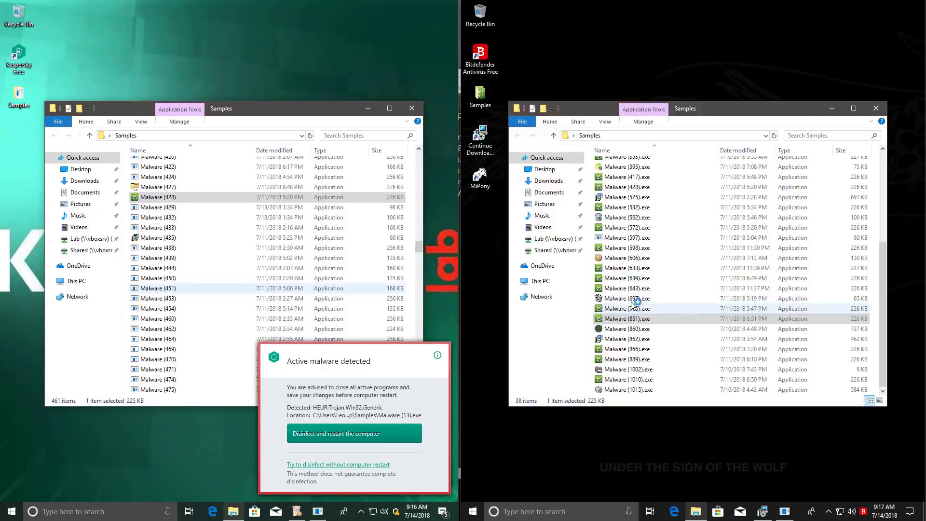
left_click(627, 298)
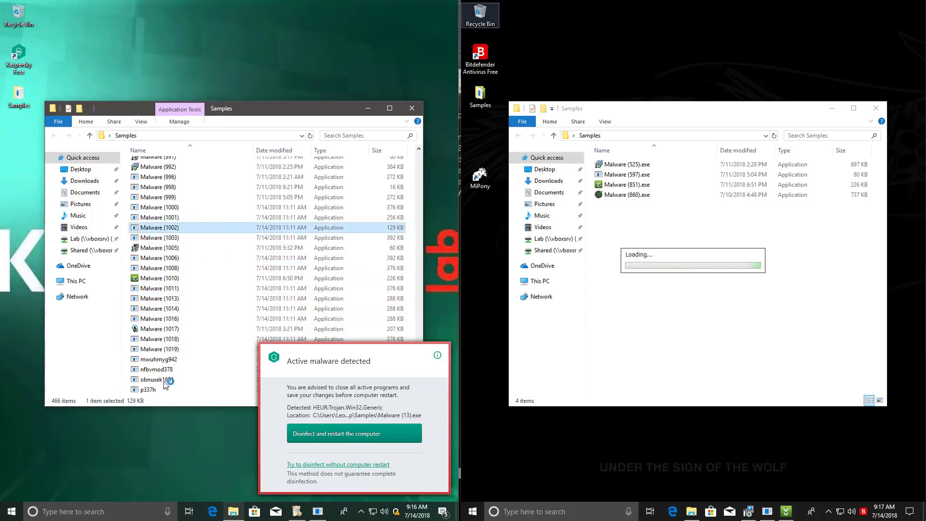
- On the Bitdefender machine, run Malware (851) with admin approval and cancel its installation-failed error
left_click(742, 304)
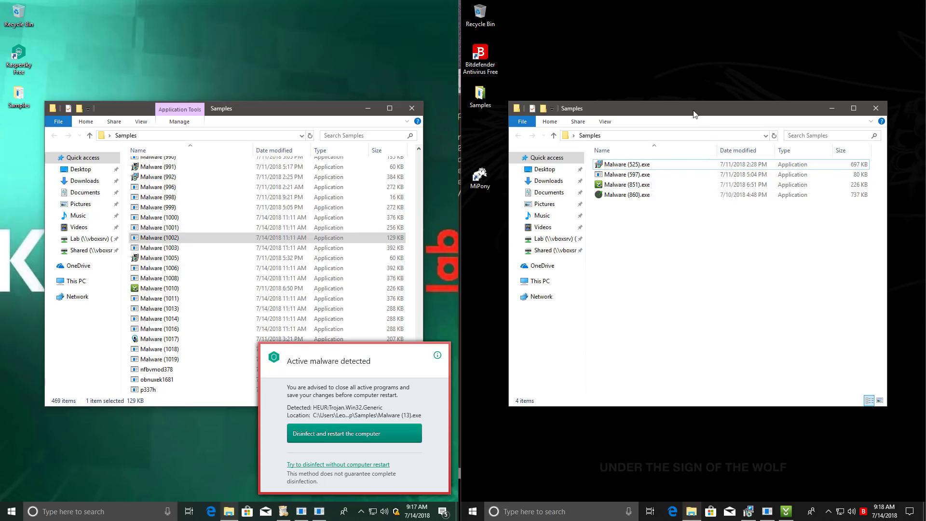
left_click_drag(684, 114, 653, 262)
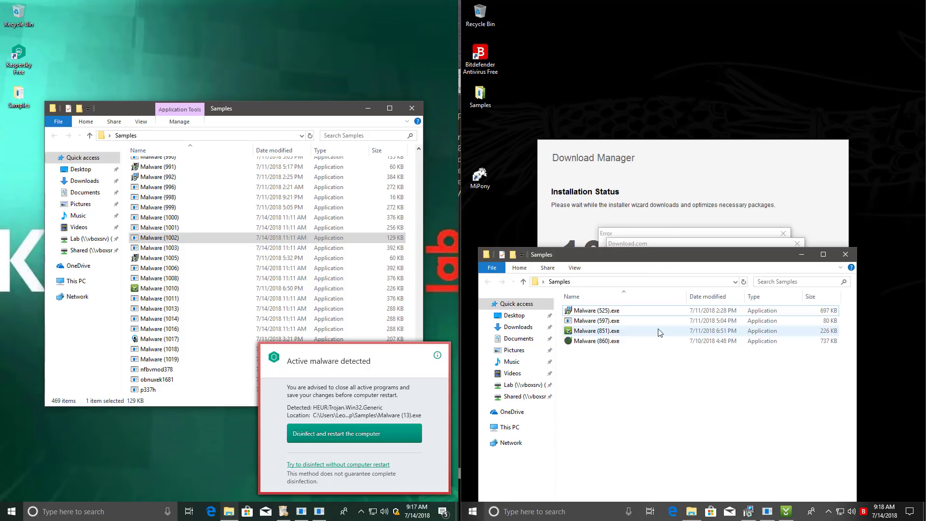
double_click(659, 333)
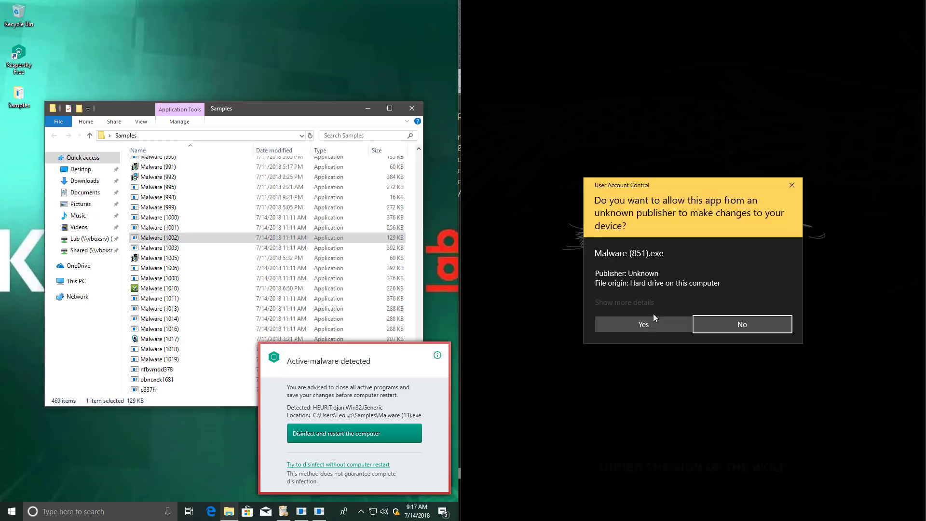
left_click(644, 322)
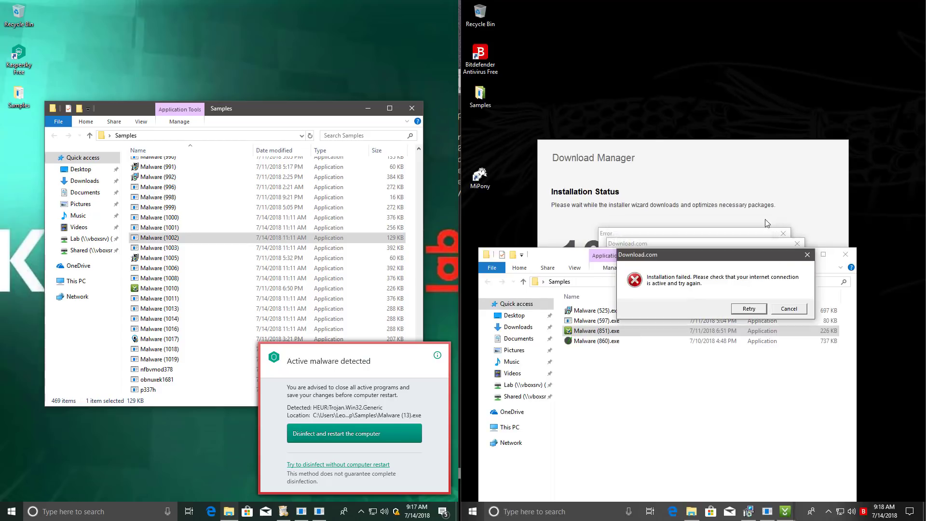
left_click(785, 308)
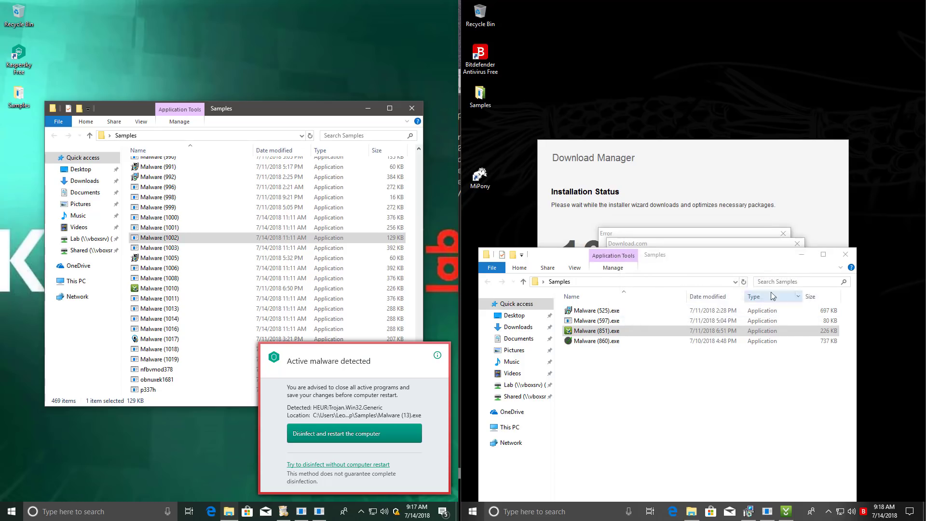
left_click(734, 251)
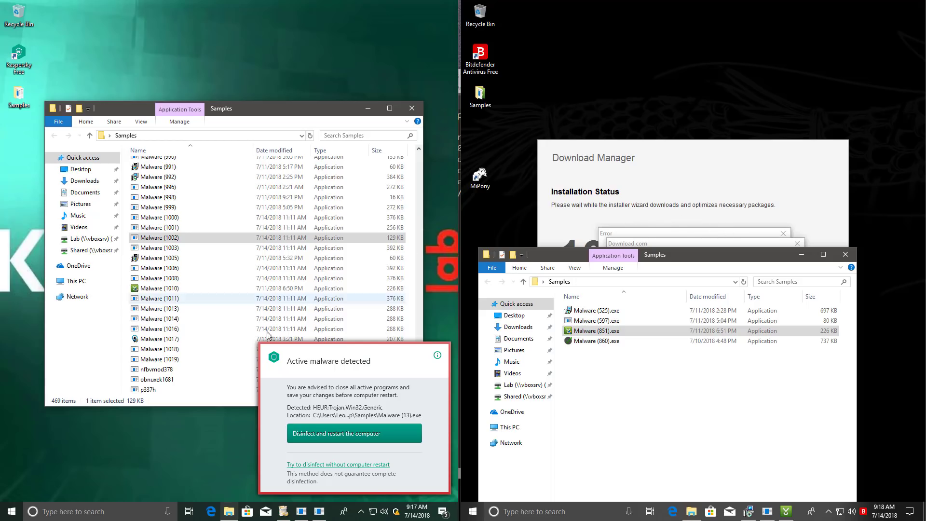
- On the Kaspersky machine, run sample p839h, dismiss the can't-run message, then select Malware (966)
left_click(182, 311)
scroll(182, 314, "down", 3)
double_click(168, 330)
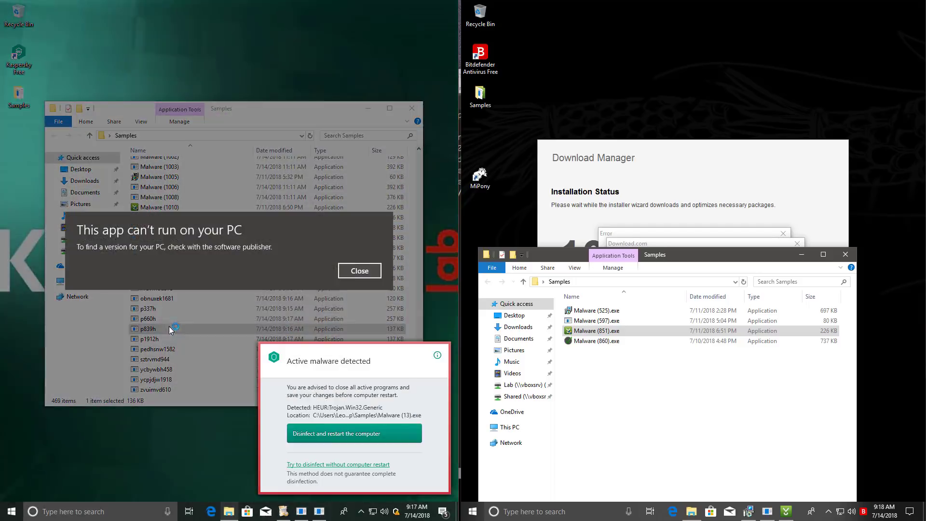
left_click(357, 279)
scroll(229, 269, "up", 5)
scroll(214, 260, "up", 5)
left_click(212, 222)
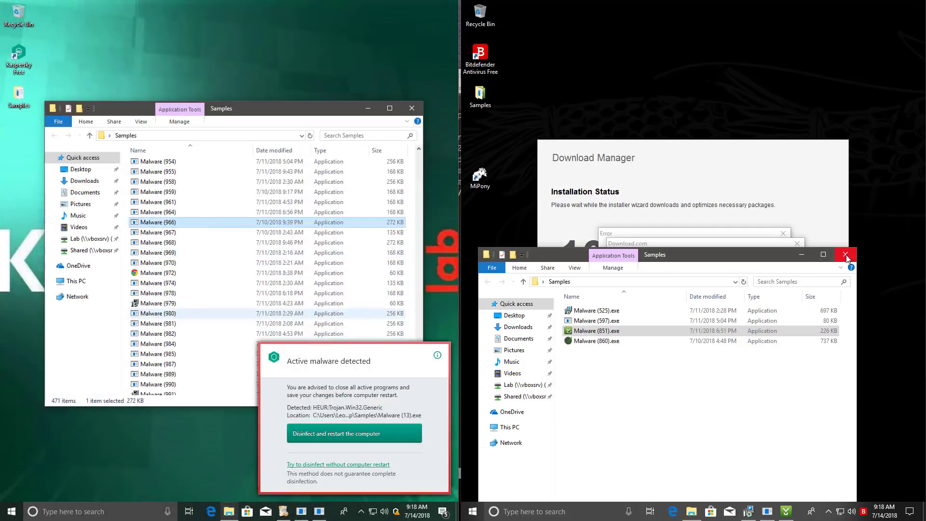
- Close Bitdefender's Samples window, dismiss the download errors and finish the Download Manager installer
left_click(845, 255)
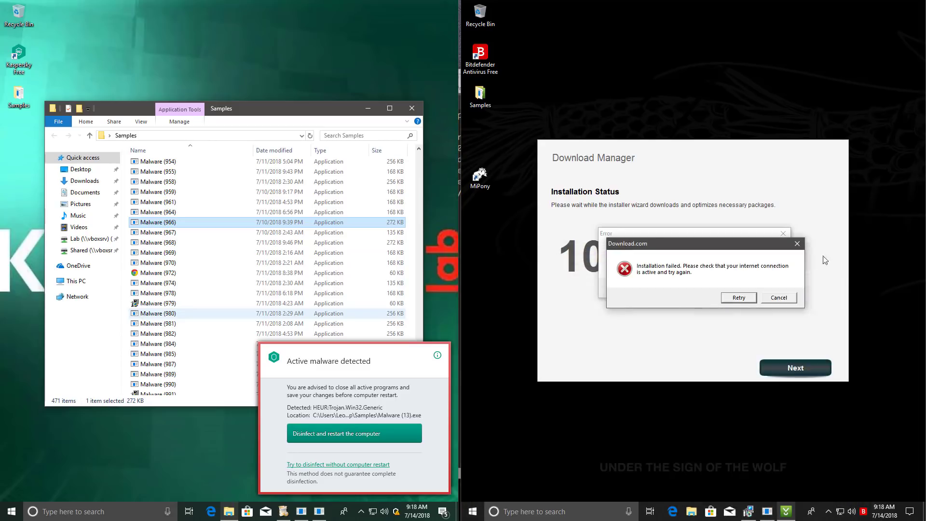
left_click(772, 295)
left_click(762, 286)
left_click(796, 368)
left_click(791, 367)
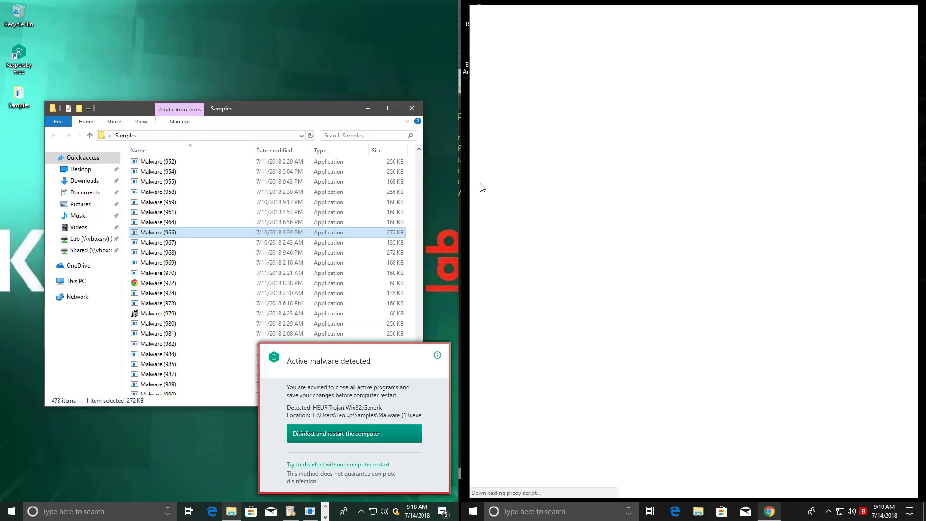
- Start Kaspersky's advanced disinfection, then close the Samples folder and the blocked-page browser
left_click(347, 433)
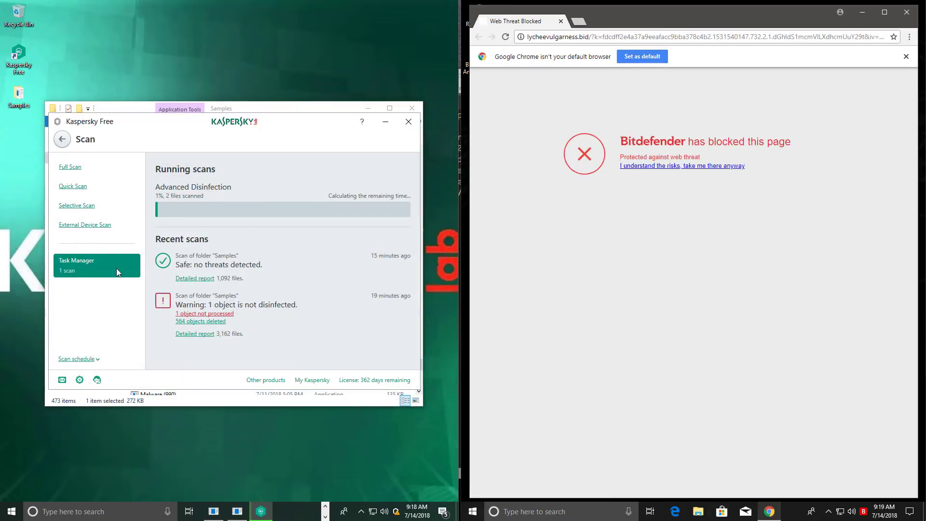
left_click(411, 108)
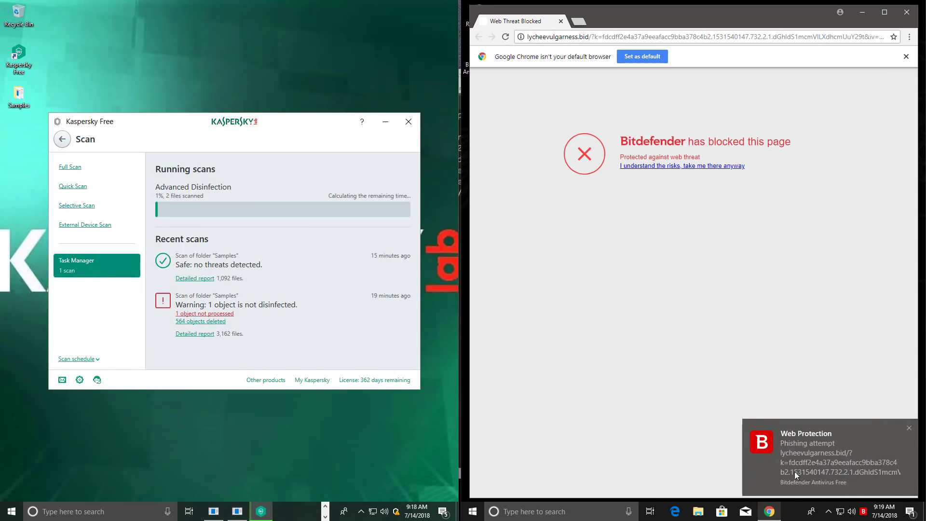
left_click(560, 20)
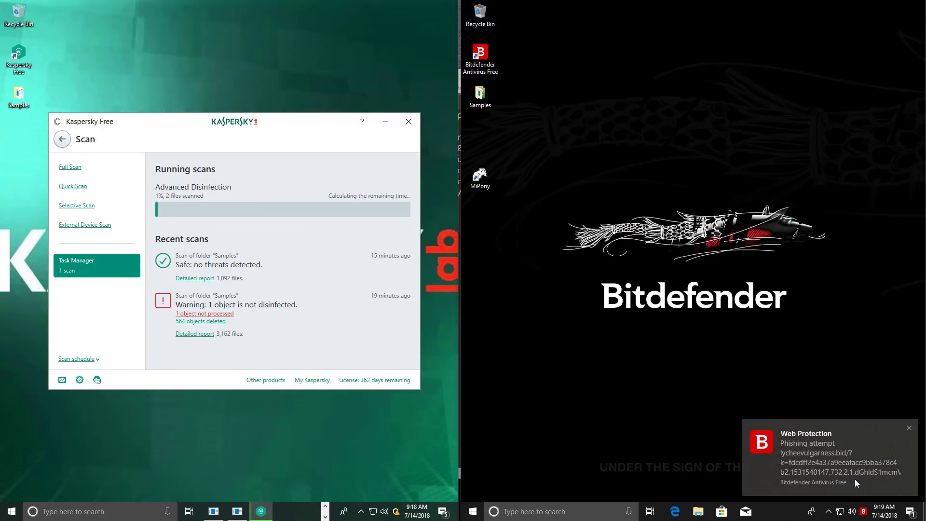
- Dismiss Bitdefender's phishing notification, move the MiPony icon below Samples, and launch Task Manager
left_click(909, 428)
left_click_drag(480, 176, 480, 138)
key("ctrl+shift+Escape")
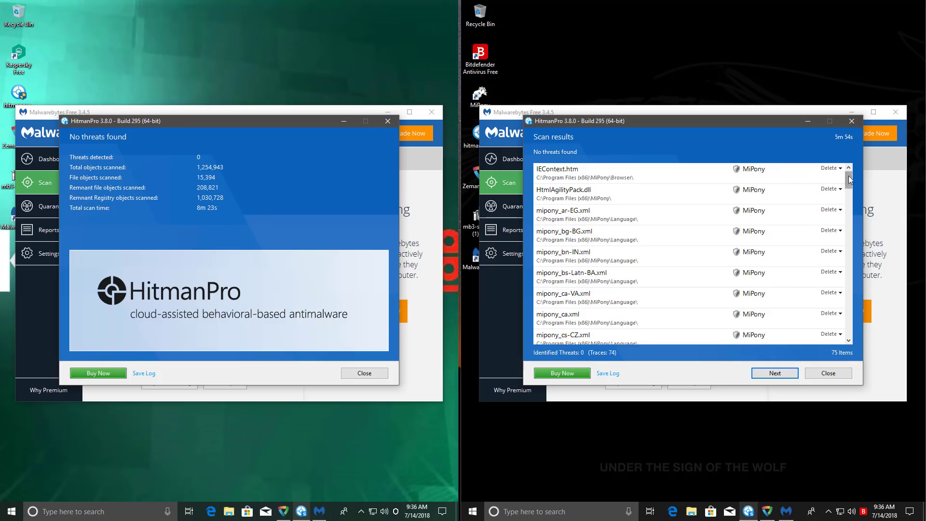
- Close the HitmanPro and Malwarebytes results windows on both the Kaspersky and Bitdefender machines
mouse_move(849, 179)
left_mouse_down()
mouse_move(844, 295)
mouse_move(847, 166)
left_mouse_up()
left_click(380, 374)
left_click(828, 373)
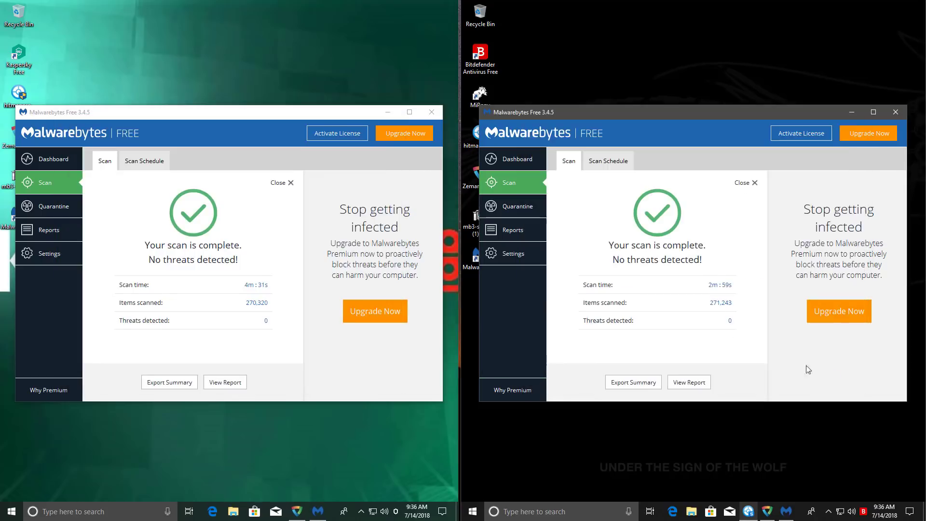
left_click(893, 113)
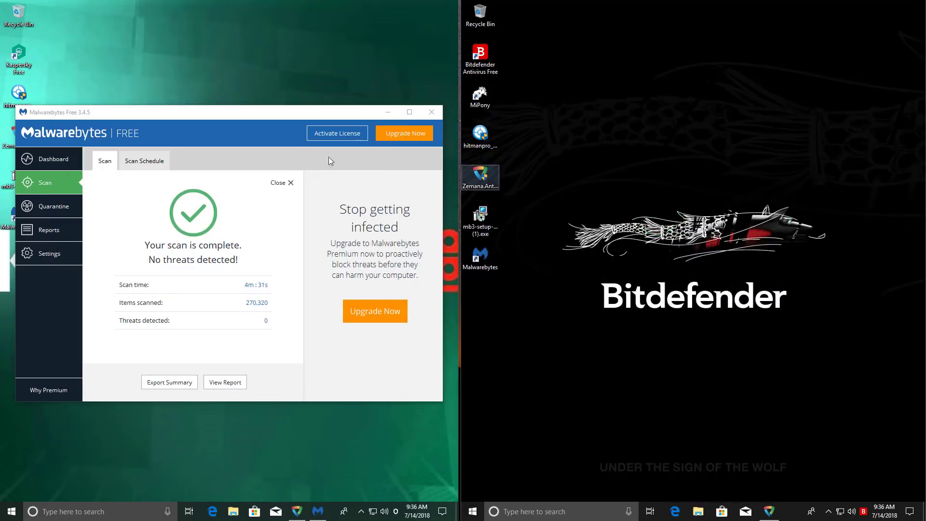
left_click(430, 112)
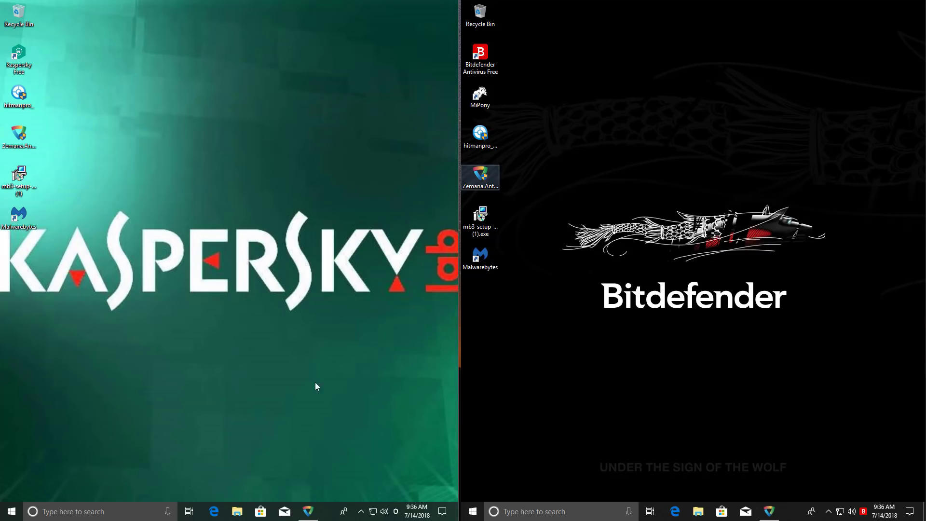
- Restore Zemana AntiMalware results on both machines, then close them
left_click(307, 512)
left_click(769, 512)
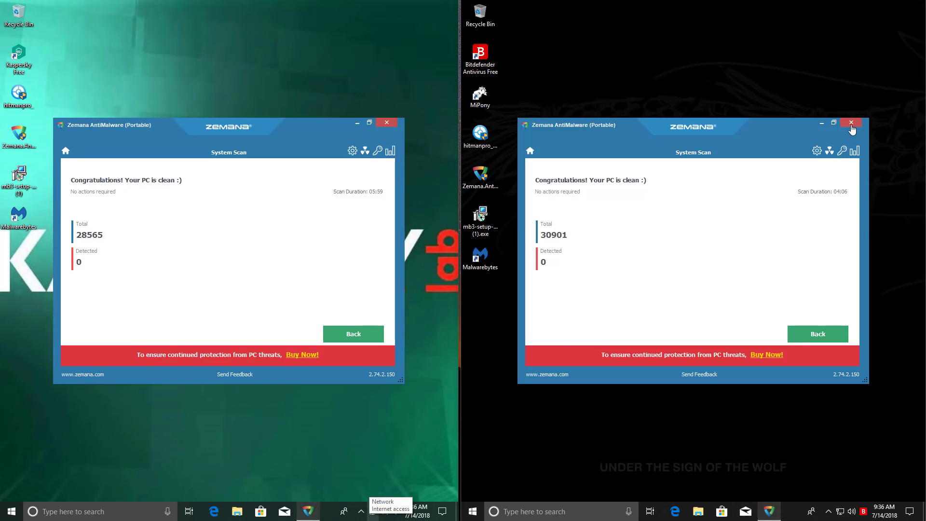
left_click(851, 124)
left_click(393, 123)
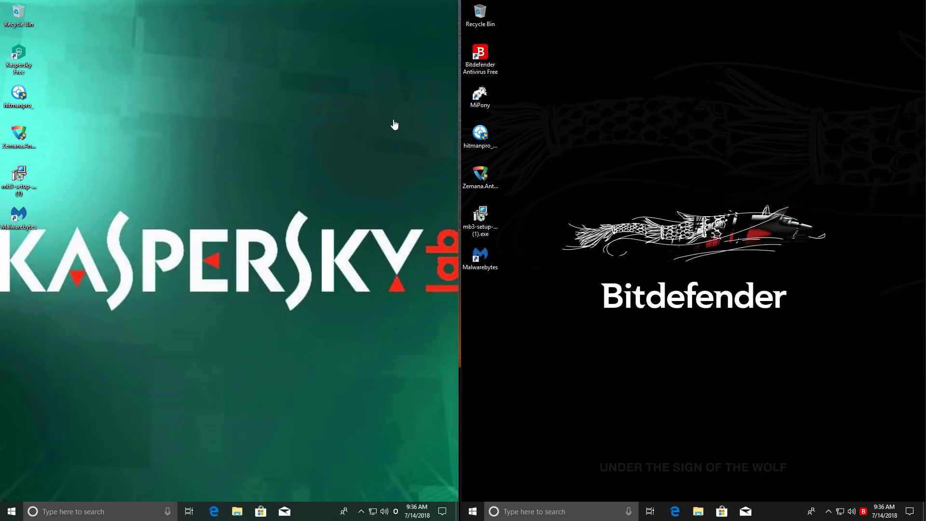